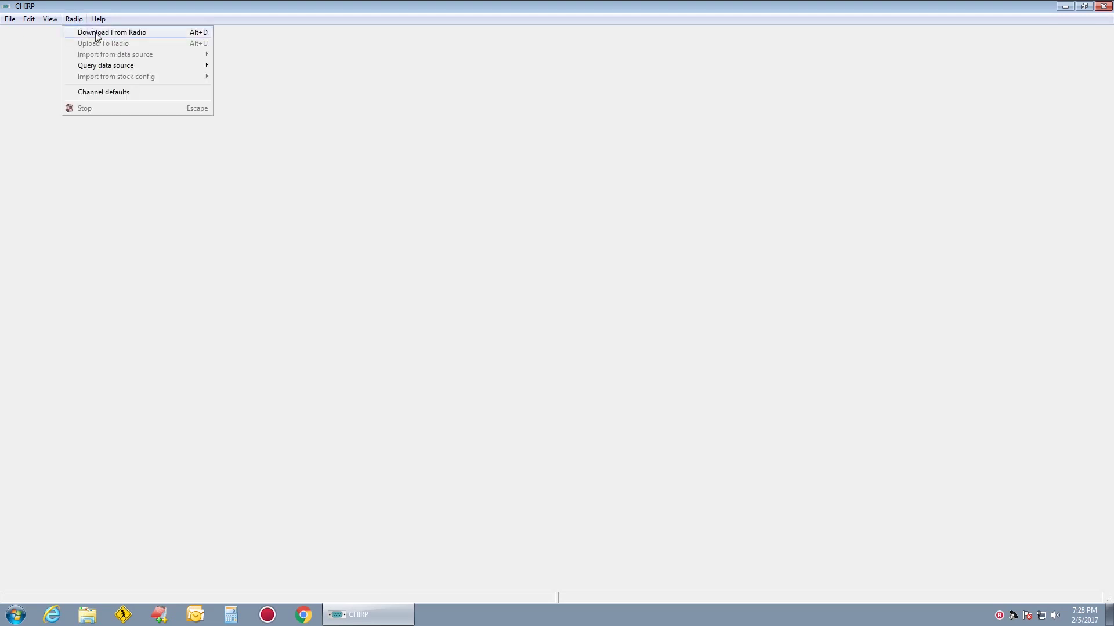
Download the memories from the Kenwood TM-V71 on COM3.
{"action": "left_click", "coordinate": [100, 38]}
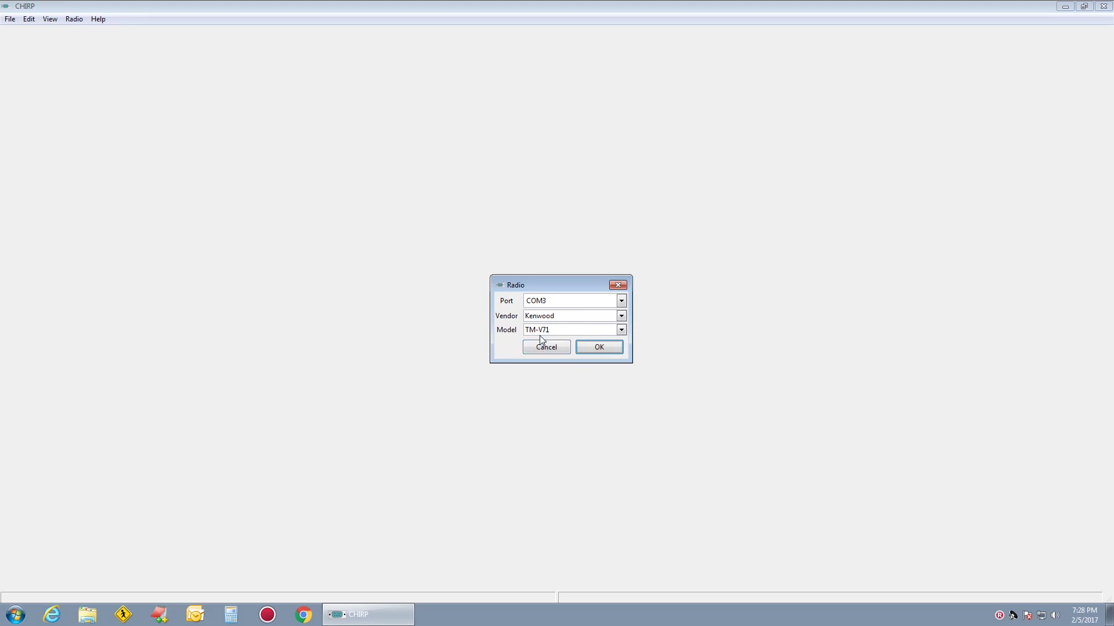
{"action": "left_click", "coordinate": [599, 347]}
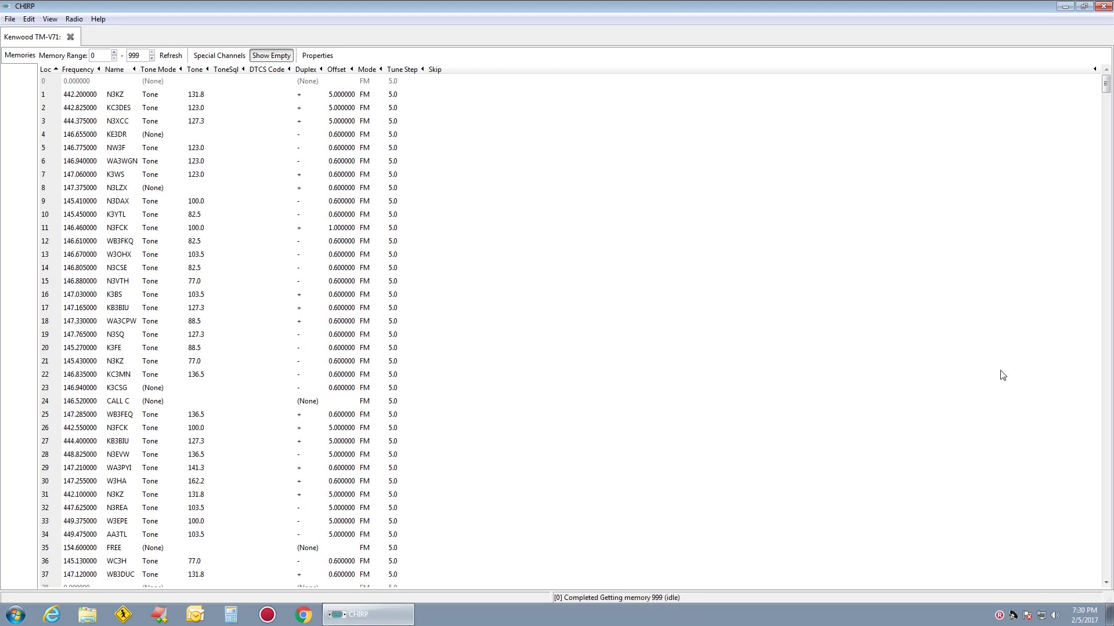
Let the read complete through memory 999, then select the first channel.
{"action": "mouse_move", "coordinate": [1106, 86]}
{"action": "left_mouse_down"}
{"action": "mouse_move", "coordinate": [1106, 569]}
{"action": "mouse_move", "coordinate": [1106, 84]}
{"action": "left_mouse_up"}
{"action": "left_click", "coordinate": [77, 96]}
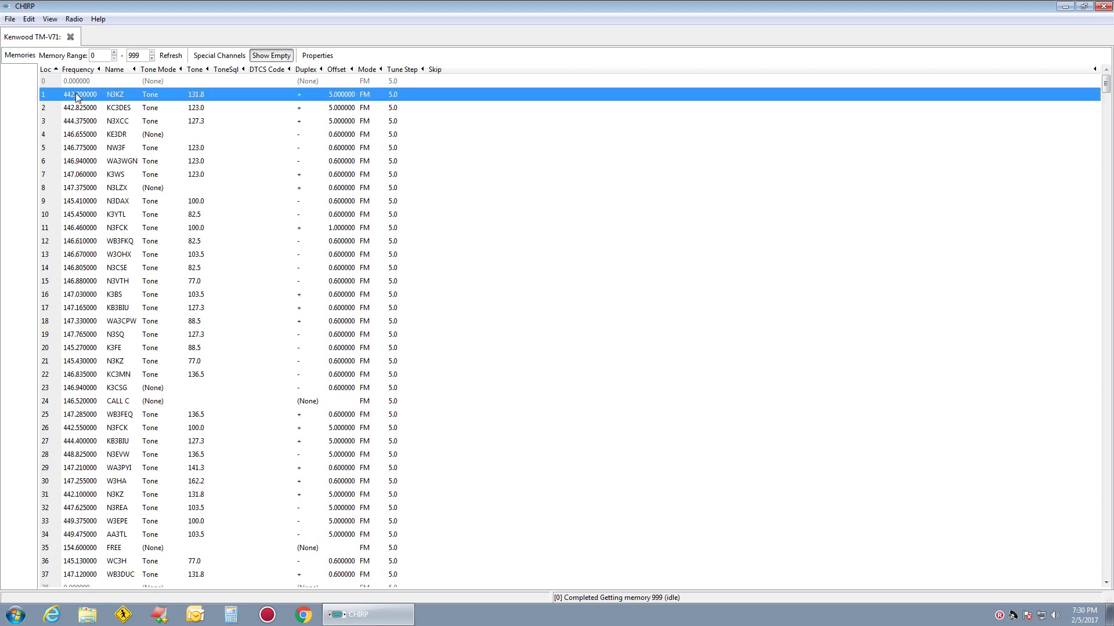
Select all memories and delete them, leaving every slot at 0.000000 with no name.
{"action": "key", "text": "ctrl+a"}
{"action": "key", "text": "Delete"}
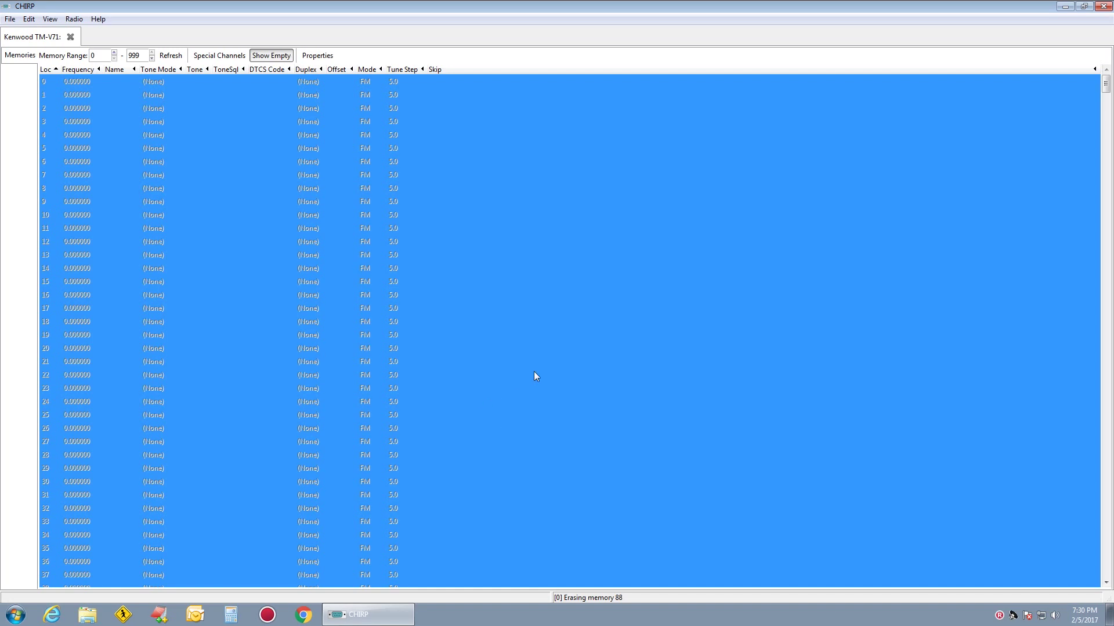
{"action": "left_click", "coordinate": [582, 364]}
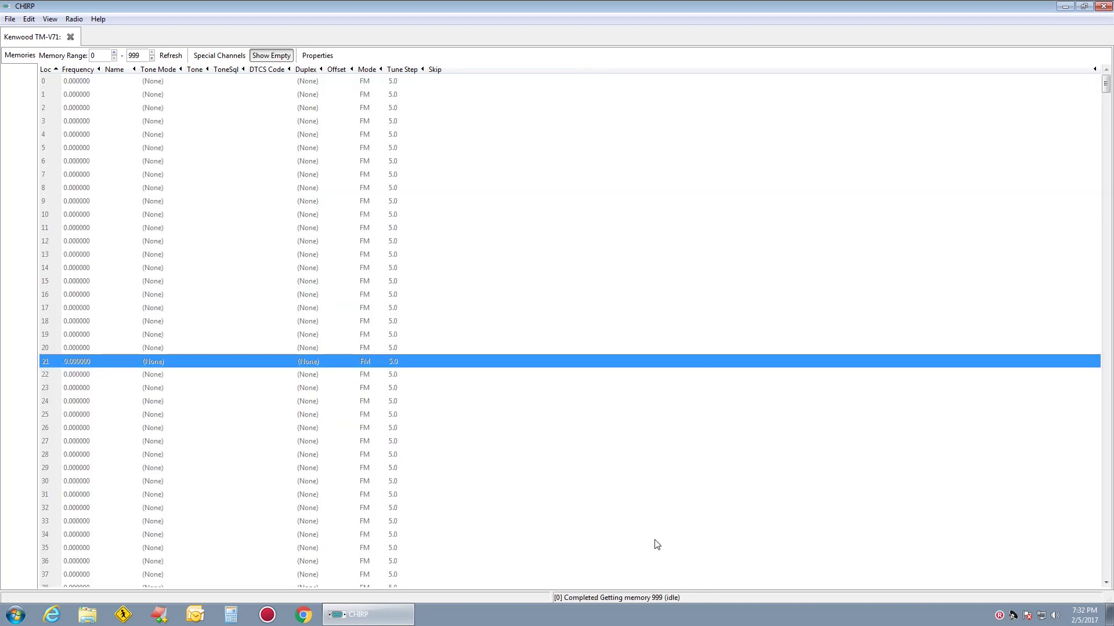
{"action": "left_click", "coordinate": [661, 311]}
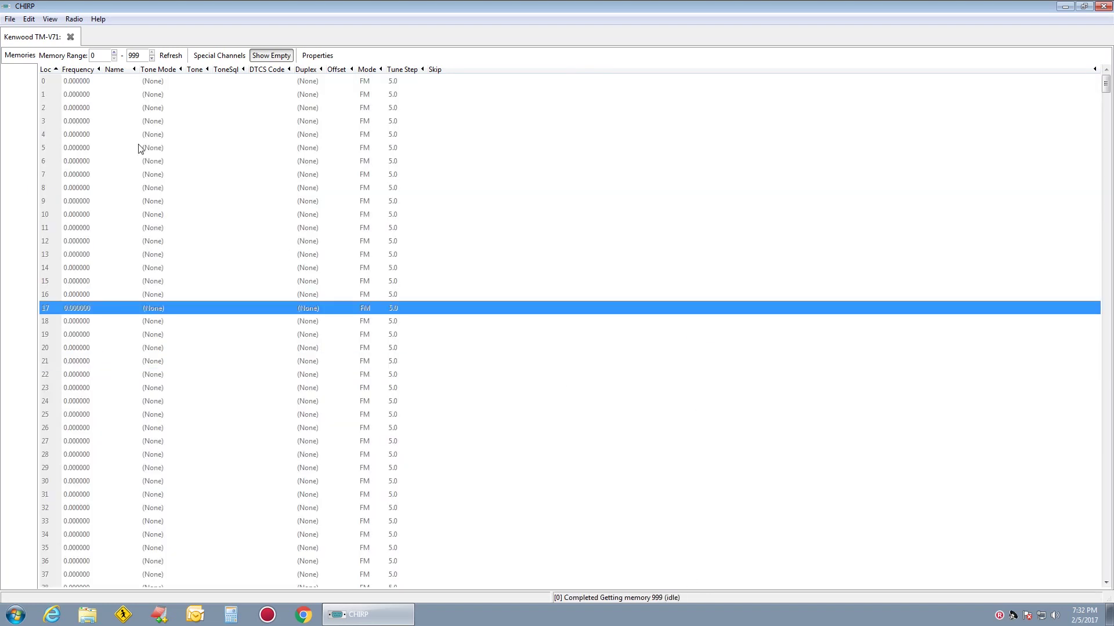
{"action": "scroll", "coordinate": [157, 261], "scroll_direction": "down", "scroll_amount": 5}
{"action": "scroll", "coordinate": [221, 274], "scroll_direction": "up", "scroll_amount": 5}
Set up a RepeaterBook query for Pennsylvania on the 2 meters (144MHz) band.
{"action": "left_click", "coordinate": [75, 20]}
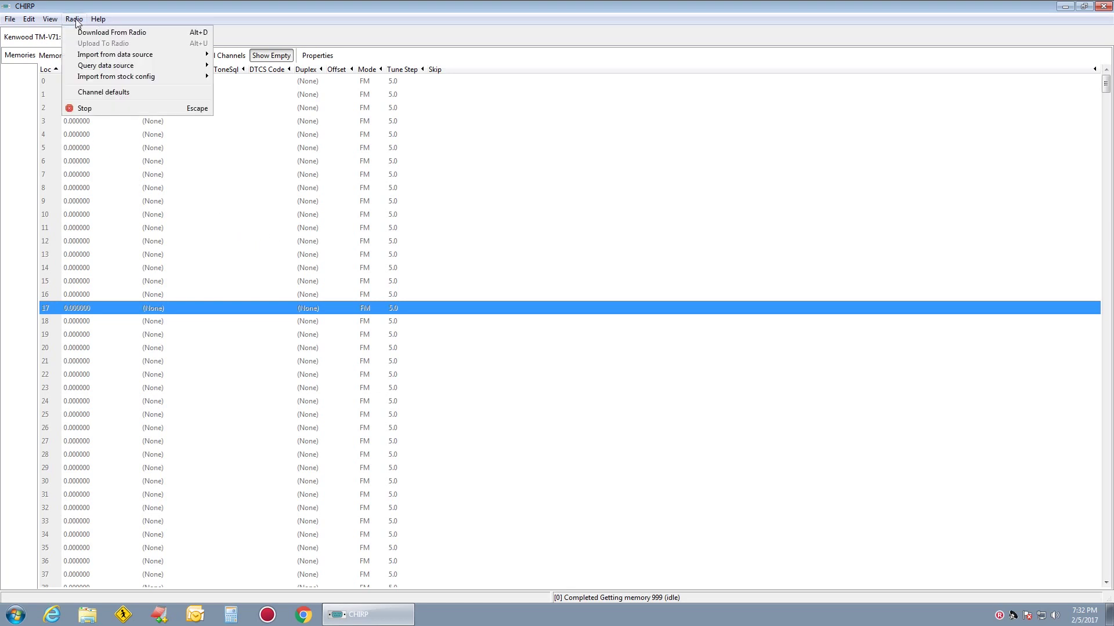
{"action": "mouse_move", "coordinate": [96, 56]}
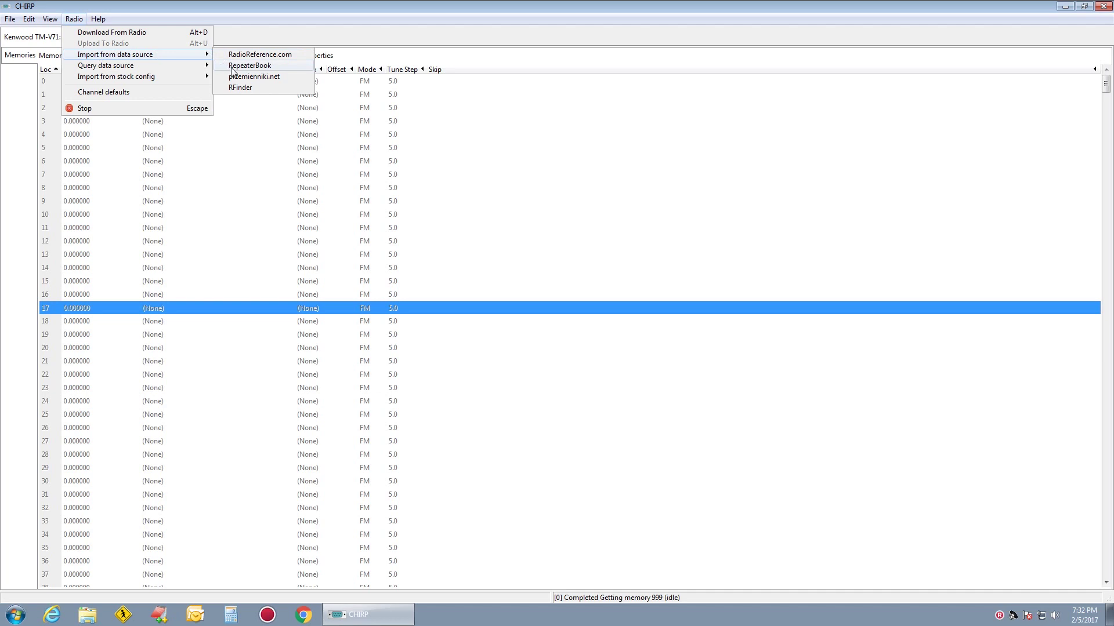
{"action": "left_click", "coordinate": [249, 65]}
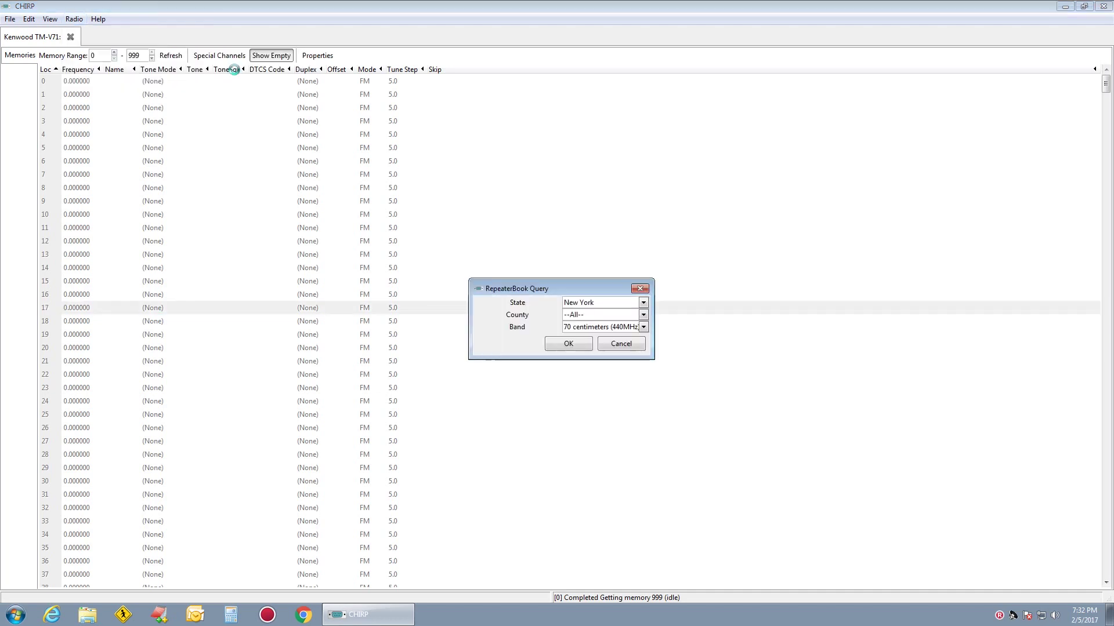
{"action": "left_click", "coordinate": [643, 303]}
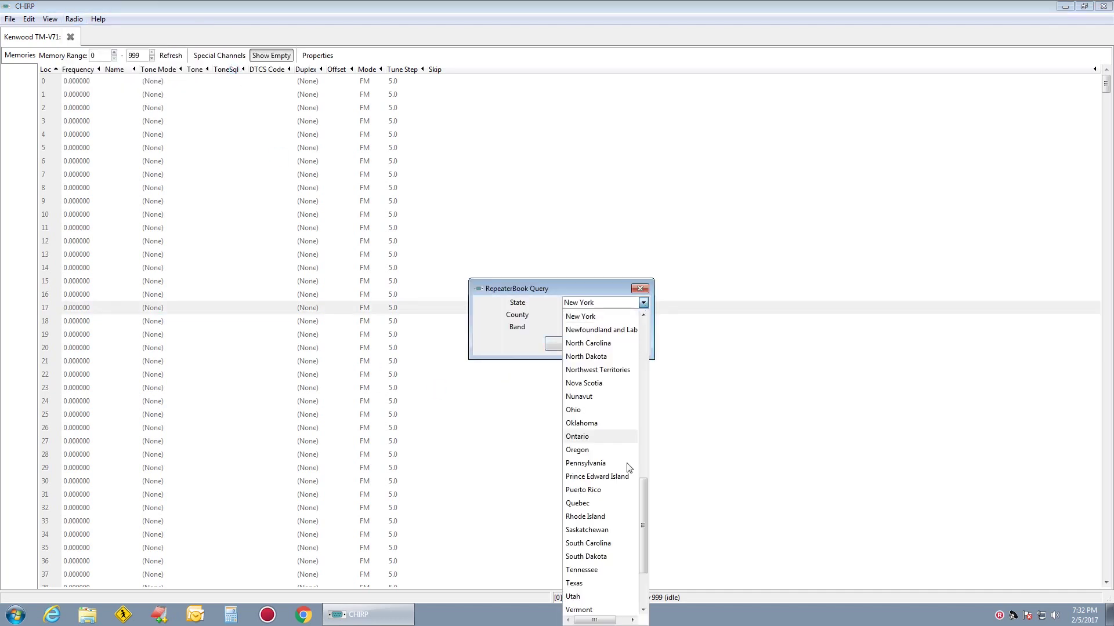
{"action": "left_click", "coordinate": [604, 463]}
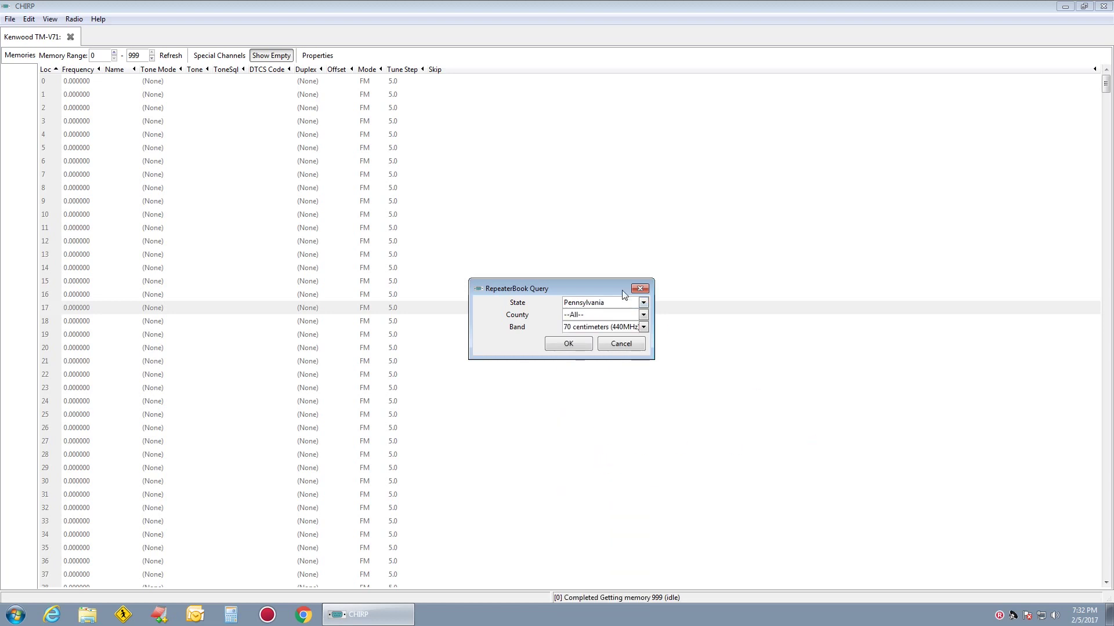
{"action": "left_click_drag", "start_coordinate": [575, 290], "coordinate": [497, 226]}
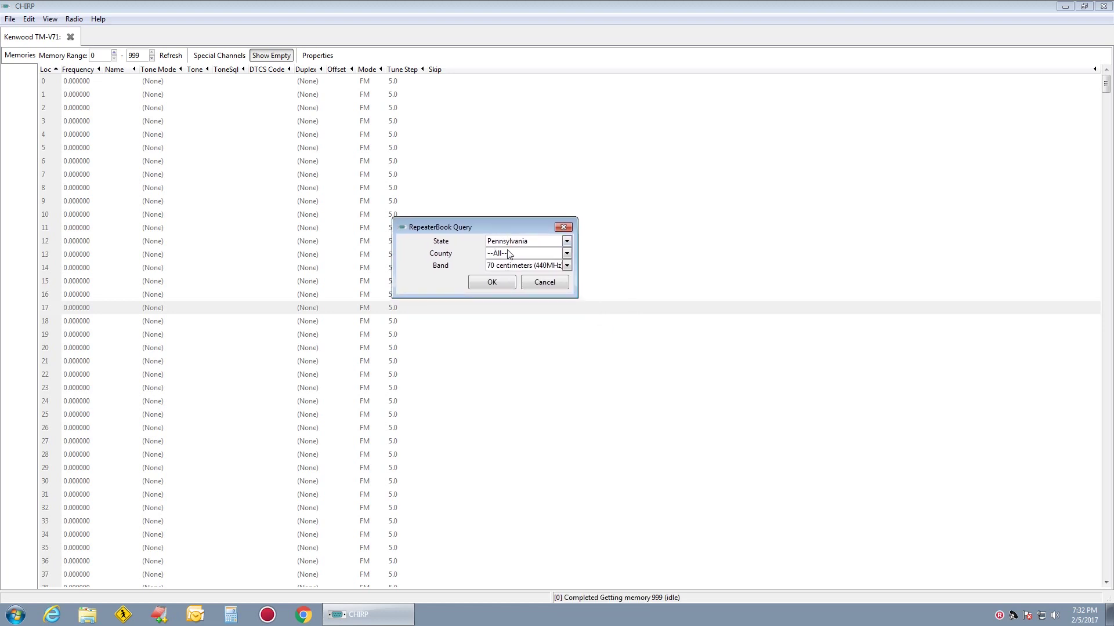
{"action": "left_click", "coordinate": [567, 266]}
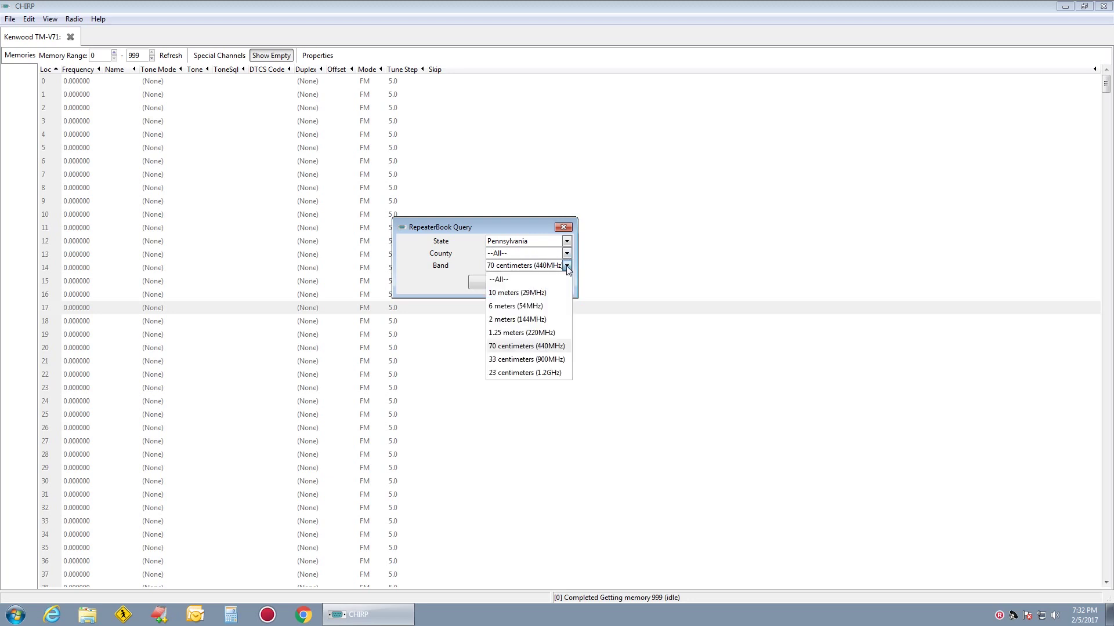
{"action": "left_click", "coordinate": [526, 321]}
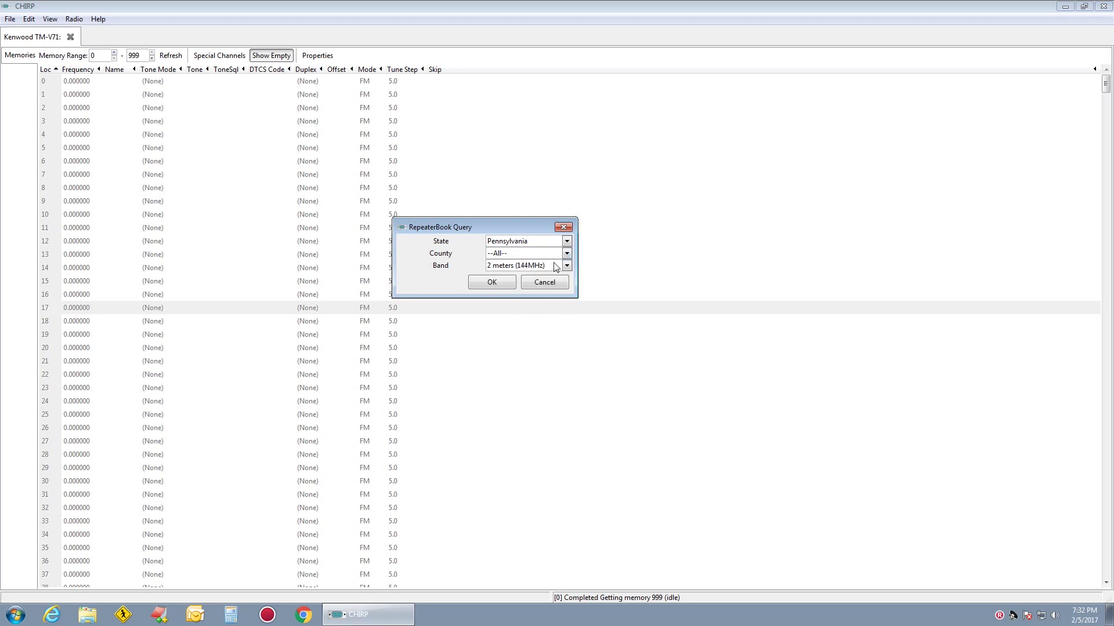
Run the query, skip the unimportable DMR entries, and import the repeaters.
{"action": "left_click", "coordinate": [491, 283]}
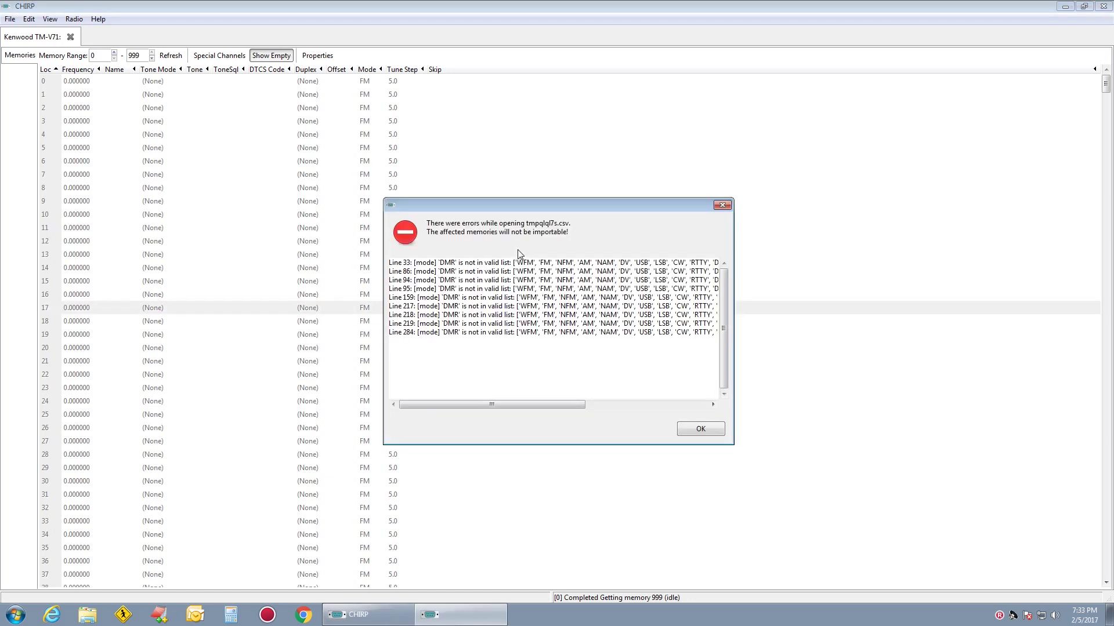
{"action": "left_click", "coordinate": [694, 429]}
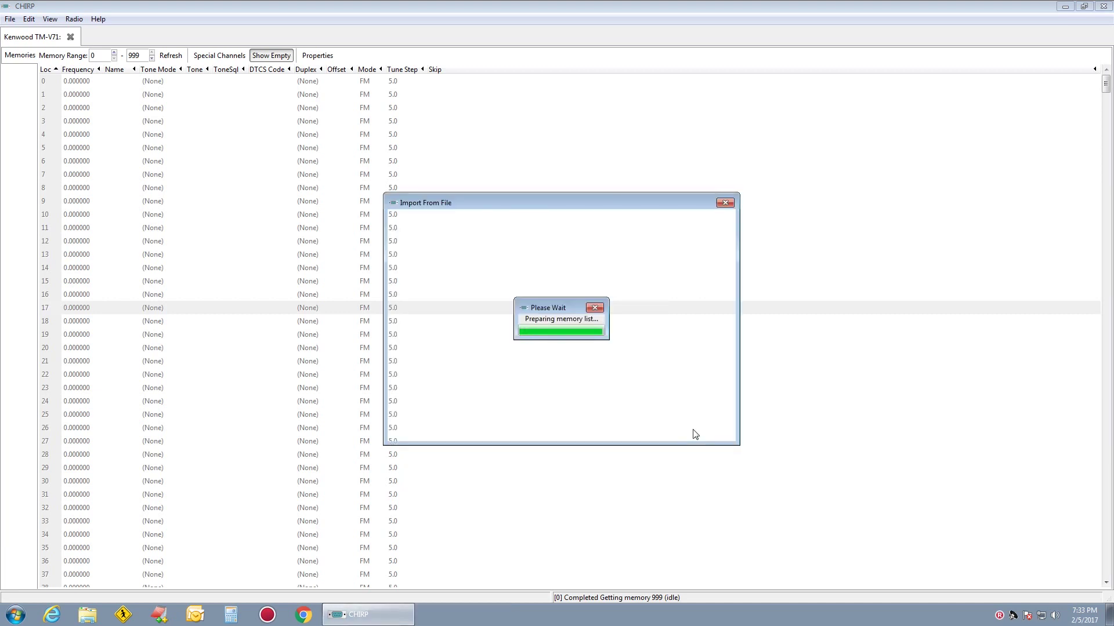
{"action": "left_click", "coordinate": [652, 428]}
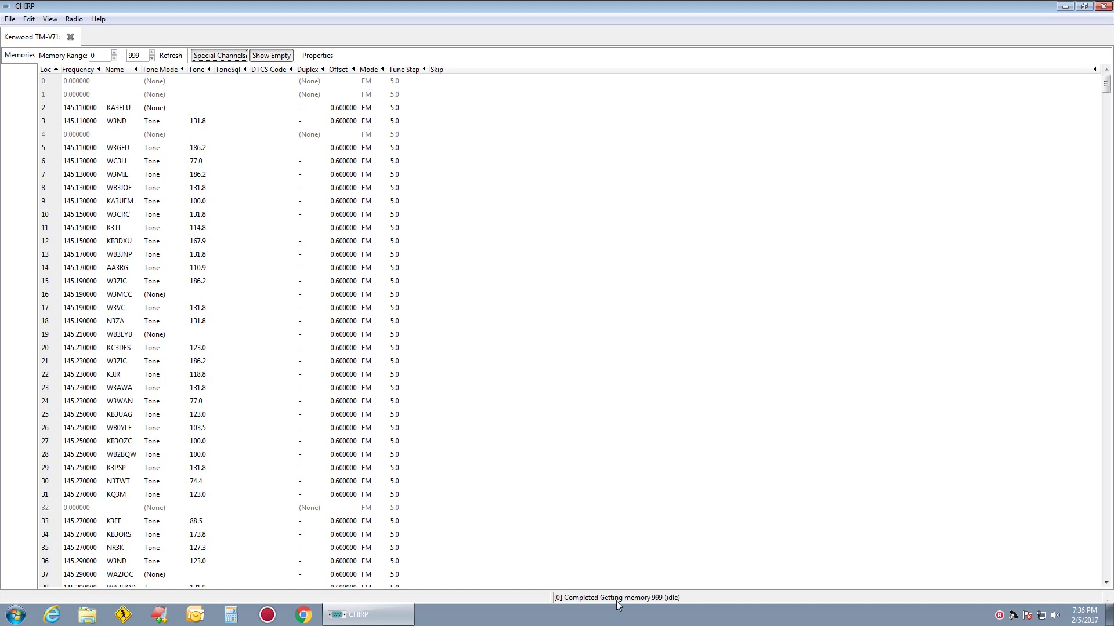
Set up another RepeaterBook query on the 70 centimeters (440MHz) band.
{"action": "left_click", "coordinate": [73, 19]}
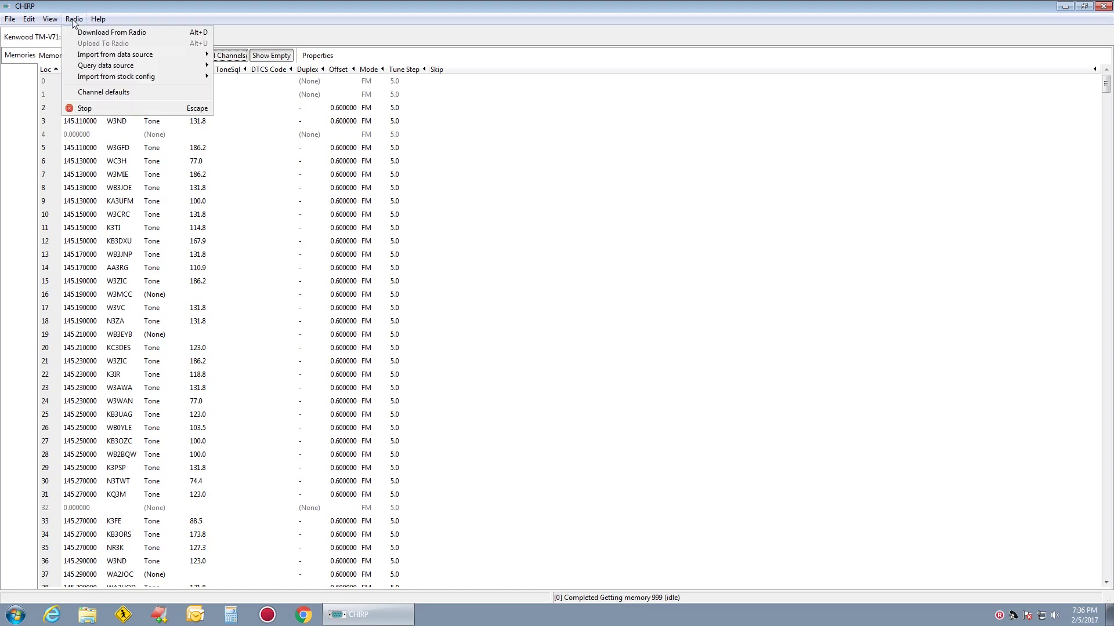
{"action": "mouse_move", "coordinate": [91, 24]}
{"action": "mouse_move", "coordinate": [87, 56]}
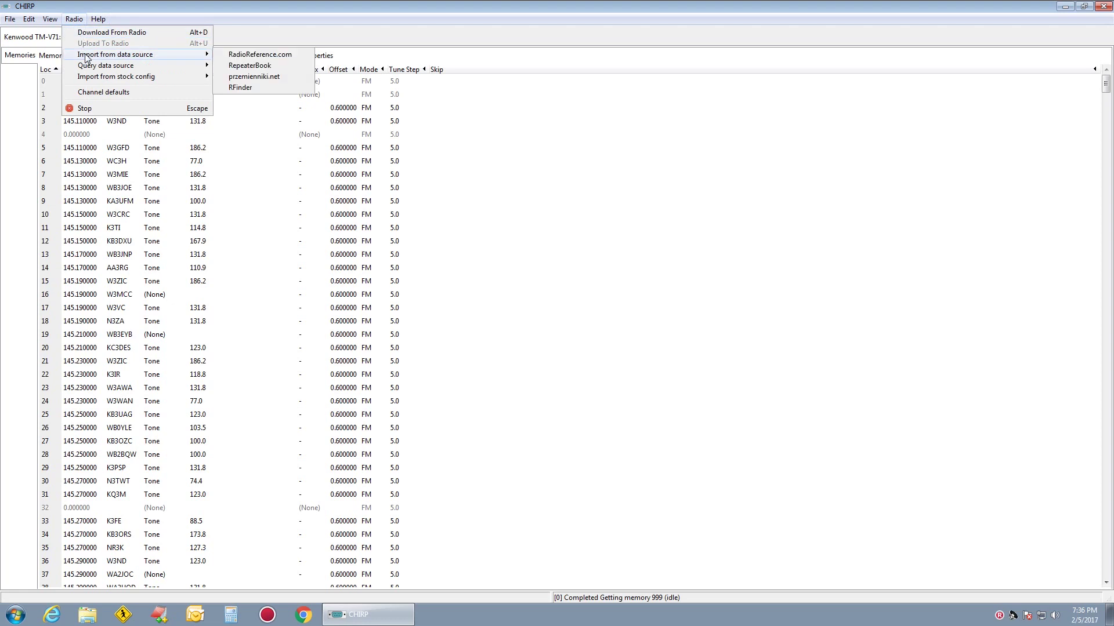
{"action": "left_click", "coordinate": [243, 66]}
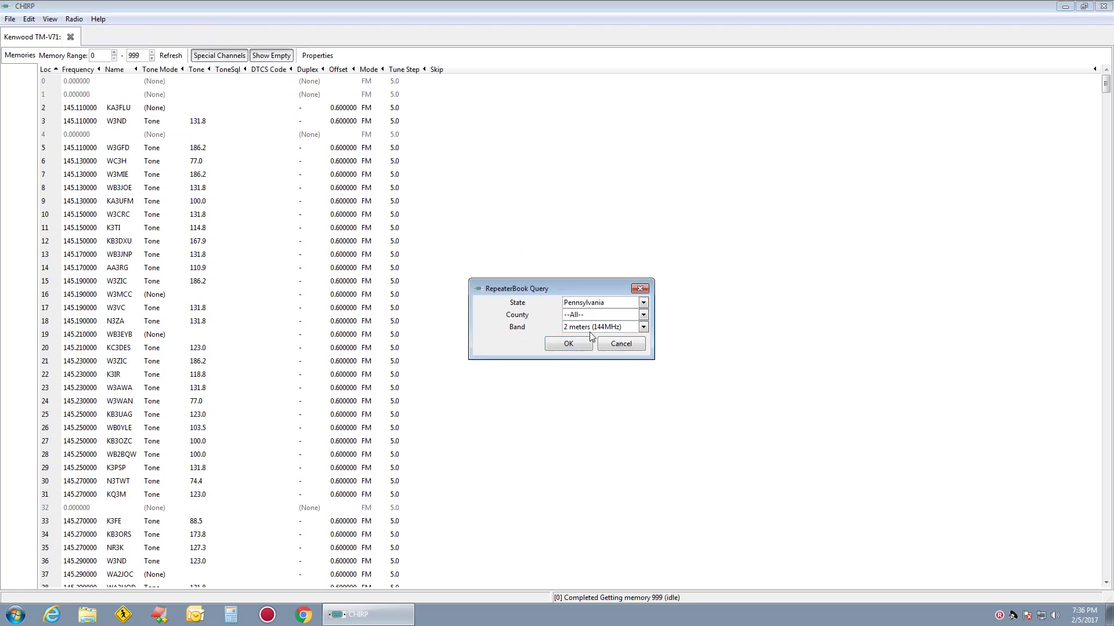
{"action": "left_click", "coordinate": [624, 329]}
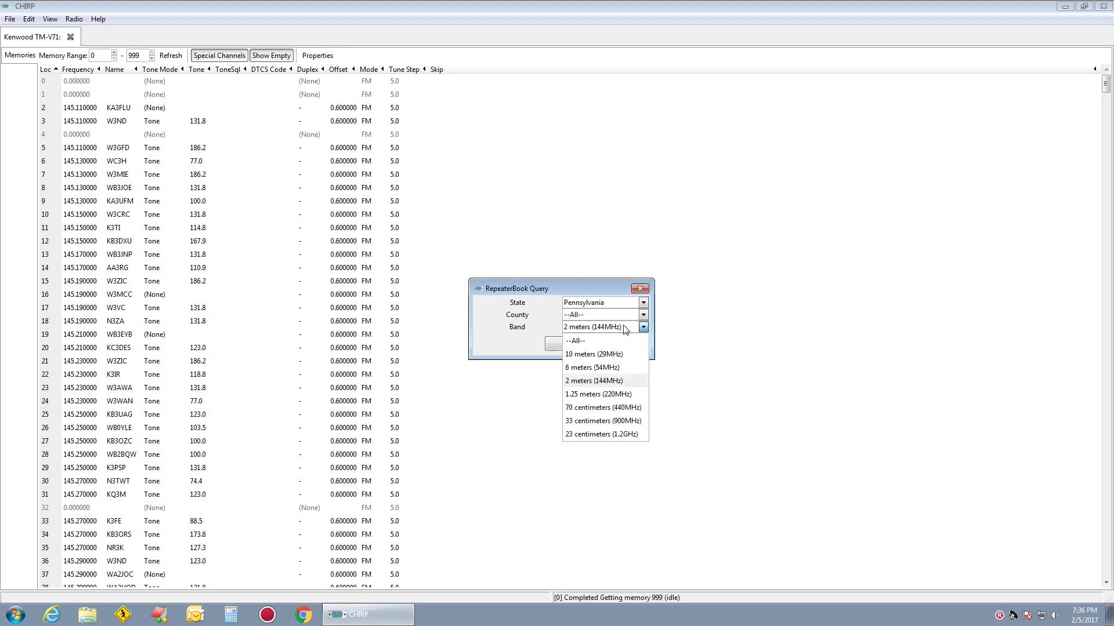
{"action": "left_click", "coordinate": [616, 409]}
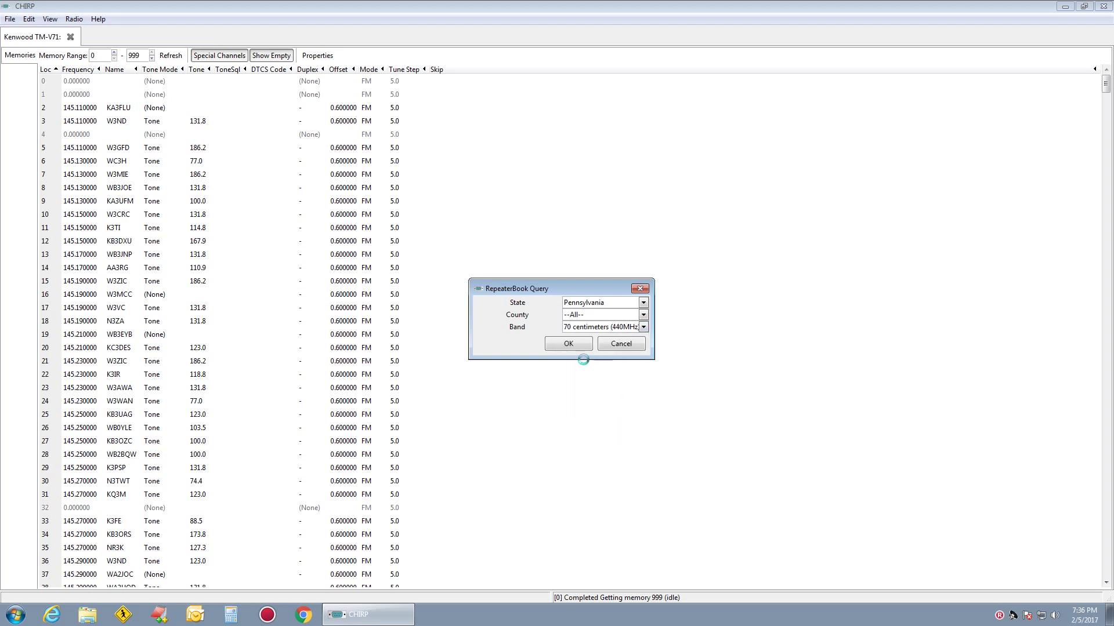
Run the 440MHz query, skip DMR entries, import the repeaters, and toggle Show Empty.
{"action": "left_click", "coordinate": [568, 344]}
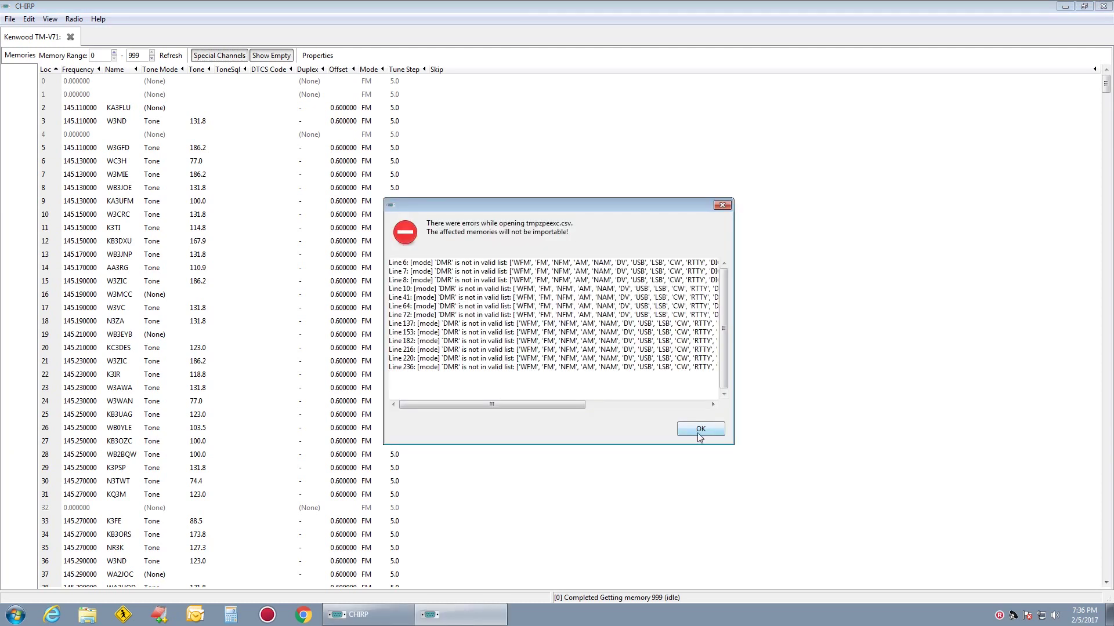
{"action": "left_click", "coordinate": [699, 433]}
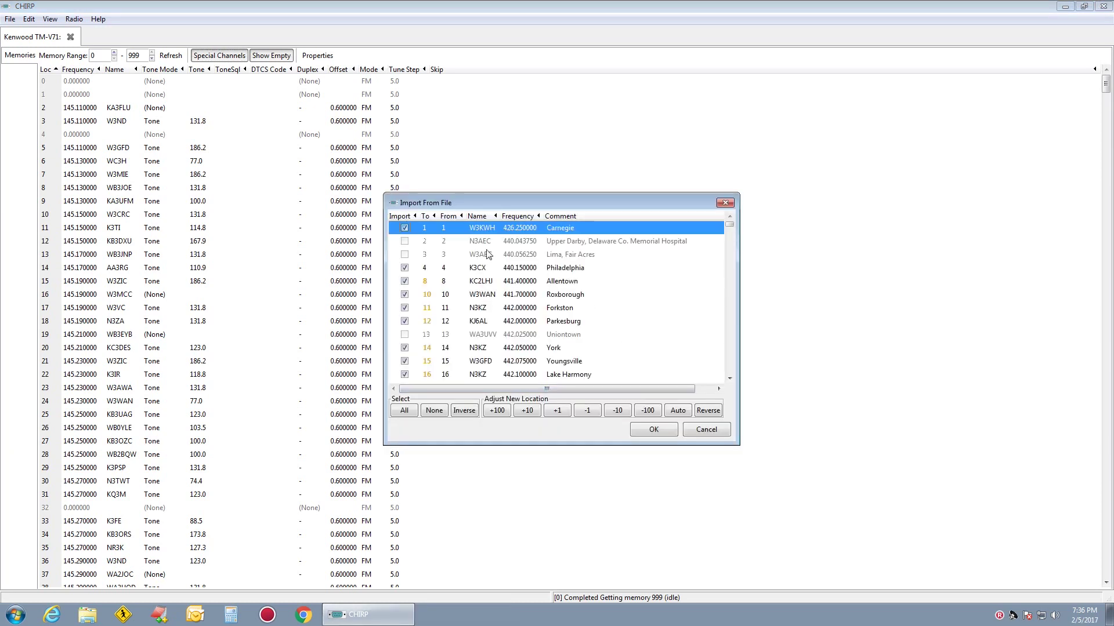
{"action": "left_click", "coordinate": [646, 430]}
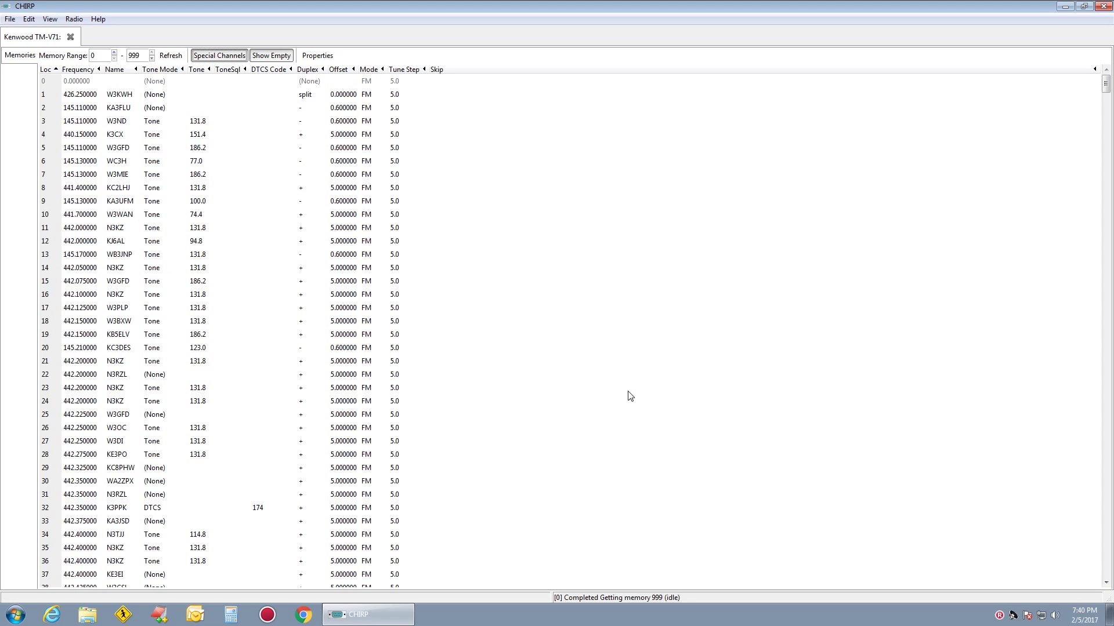
{"action": "left_click", "coordinate": [264, 58]}
Restore the empty-slot display and sort the memories by frequency, descending.
{"action": "left_click", "coordinate": [269, 58]}
{"action": "left_click", "coordinate": [74, 100]}
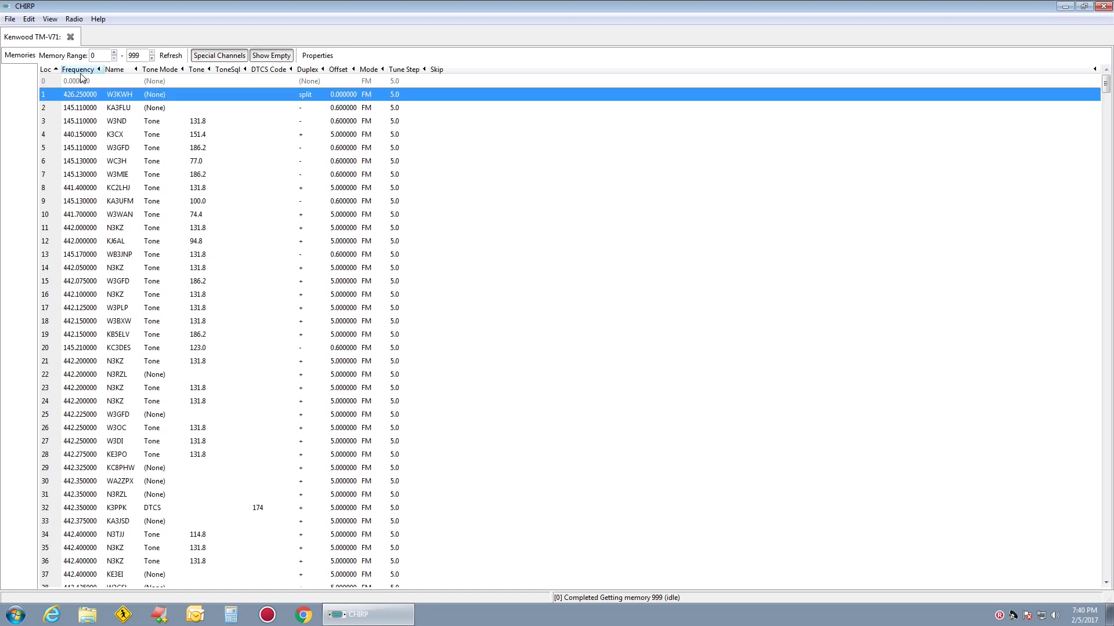
{"action": "left_click", "coordinate": [81, 71]}
{"action": "left_click", "coordinate": [81, 70]}
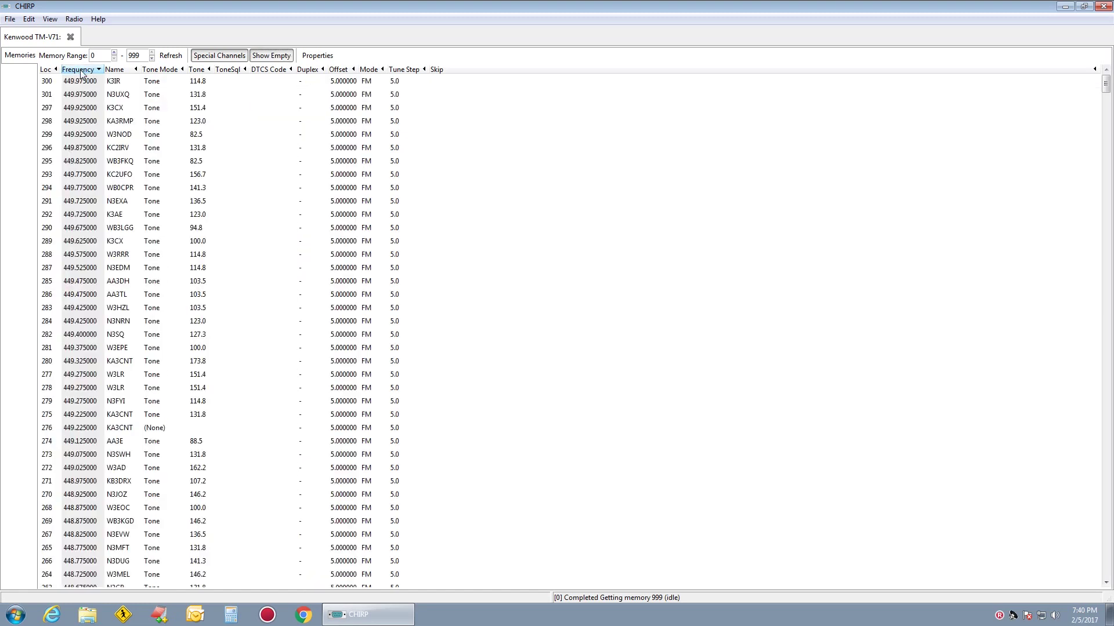
{"action": "scroll", "coordinate": [84, 183], "scroll_direction": "down", "scroll_amount": 10}
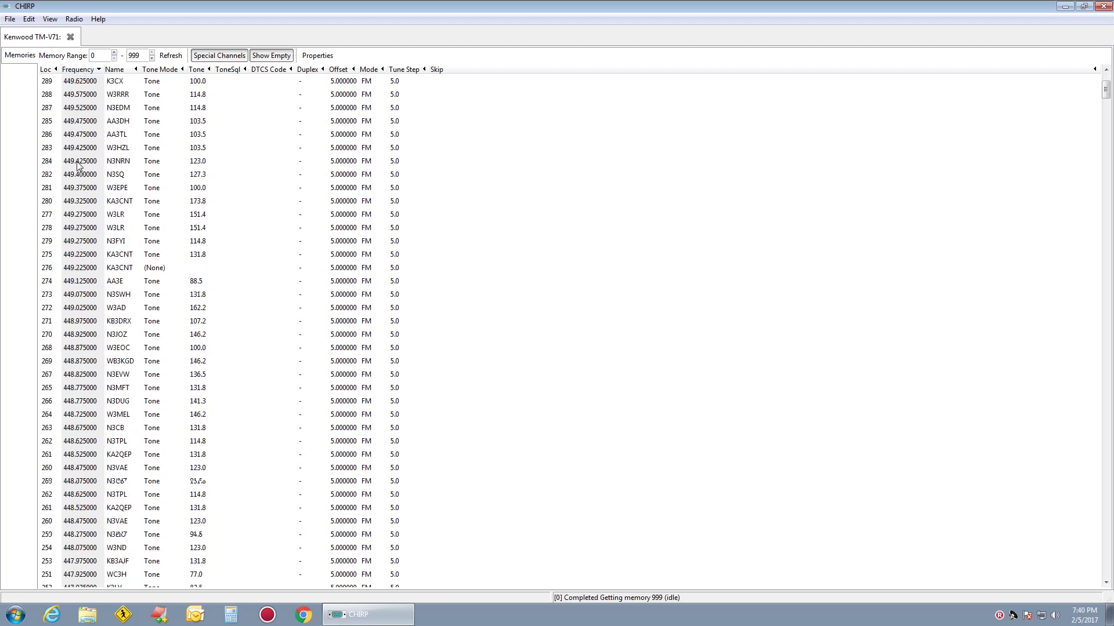
{"action": "scroll", "coordinate": [85, 184], "scroll_direction": "down", "scroll_amount": 20}
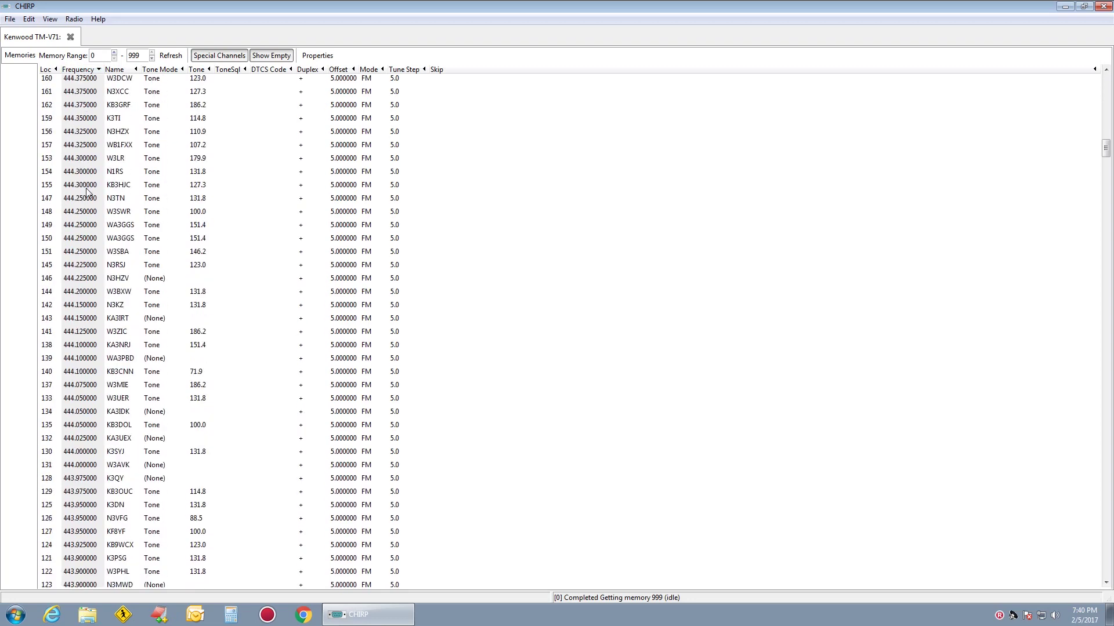
{"action": "scroll", "coordinate": [85, 196], "scroll_direction": "down", "scroll_amount": 20}
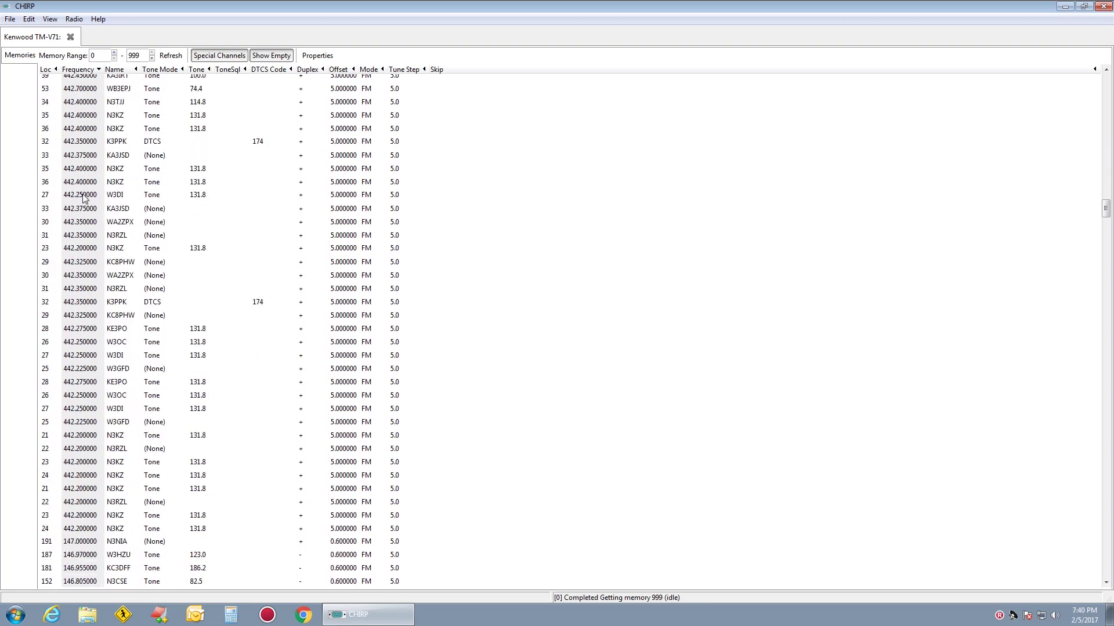
{"action": "scroll", "coordinate": [84, 194], "scroll_direction": "down", "scroll_amount": 5}
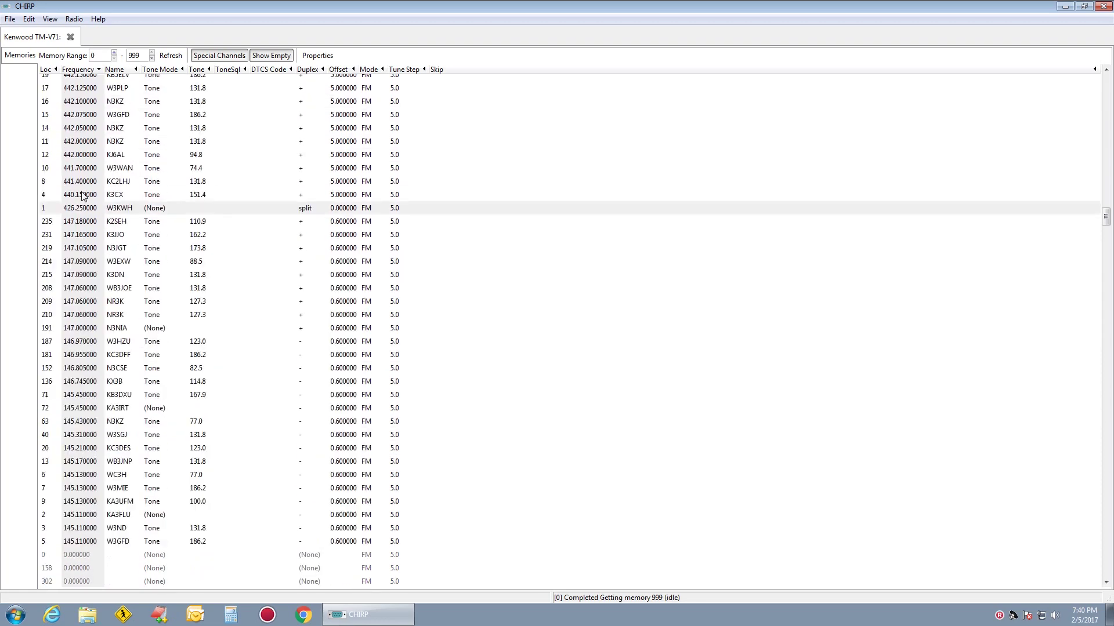
{"action": "scroll", "coordinate": [83, 197], "scroll_direction": "up", "scroll_amount": 8}
Re-sort ascending by frequency, then by location number, and browse the list.
{"action": "left_click", "coordinate": [81, 69]}
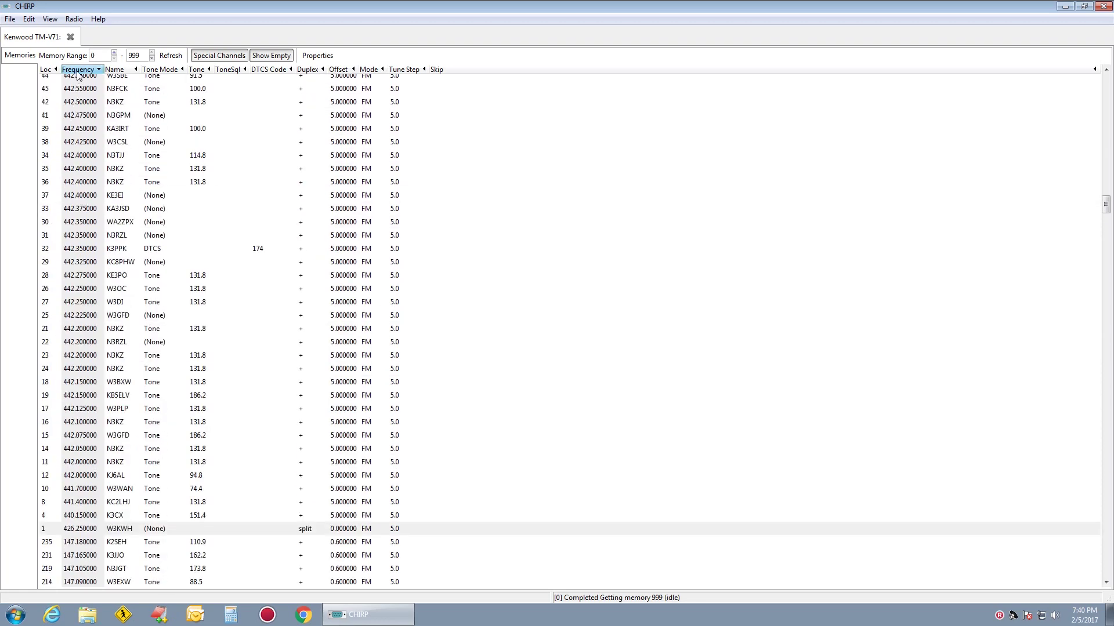
{"action": "left_click", "coordinate": [47, 70]}
{"action": "scroll", "coordinate": [66, 168], "scroll_direction": "up", "scroll_amount": 20}
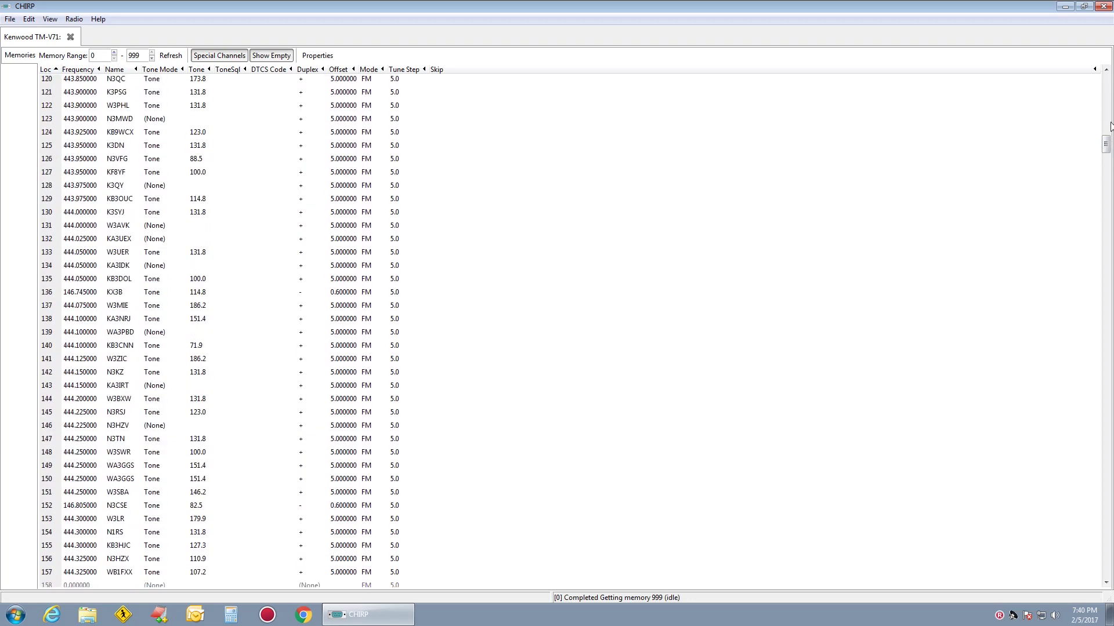
{"action": "left_click_drag", "start_coordinate": [1106, 144], "coordinate": [1109, 79]}
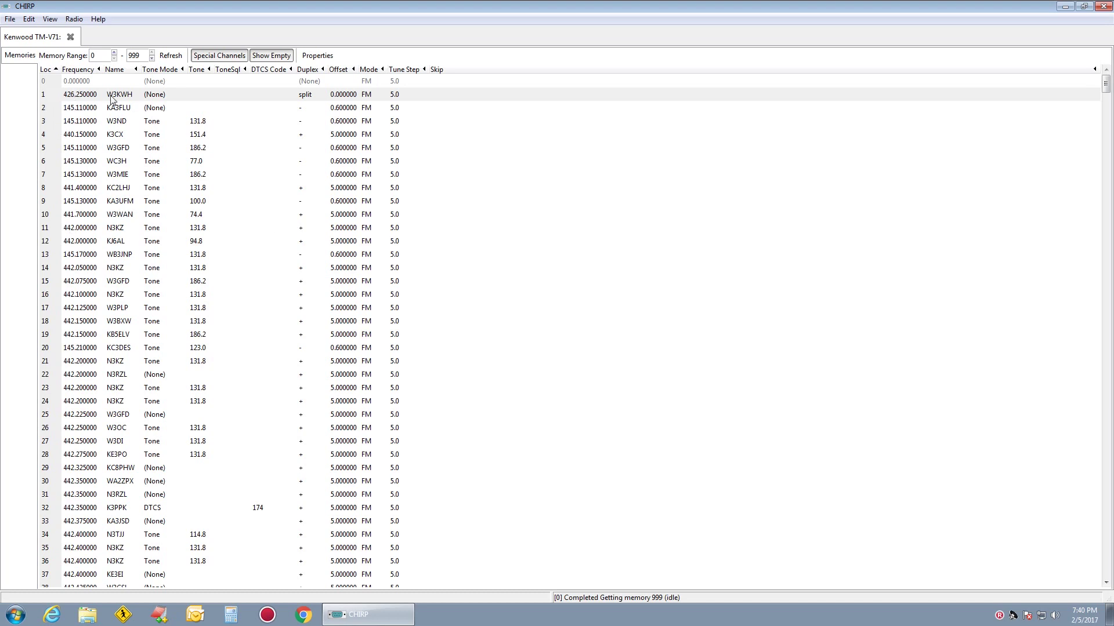
{"action": "scroll", "coordinate": [153, 348], "scroll_direction": "down", "scroll_amount": 6}
{"action": "scroll", "coordinate": [249, 380], "scroll_direction": "down", "scroll_amount": 20}
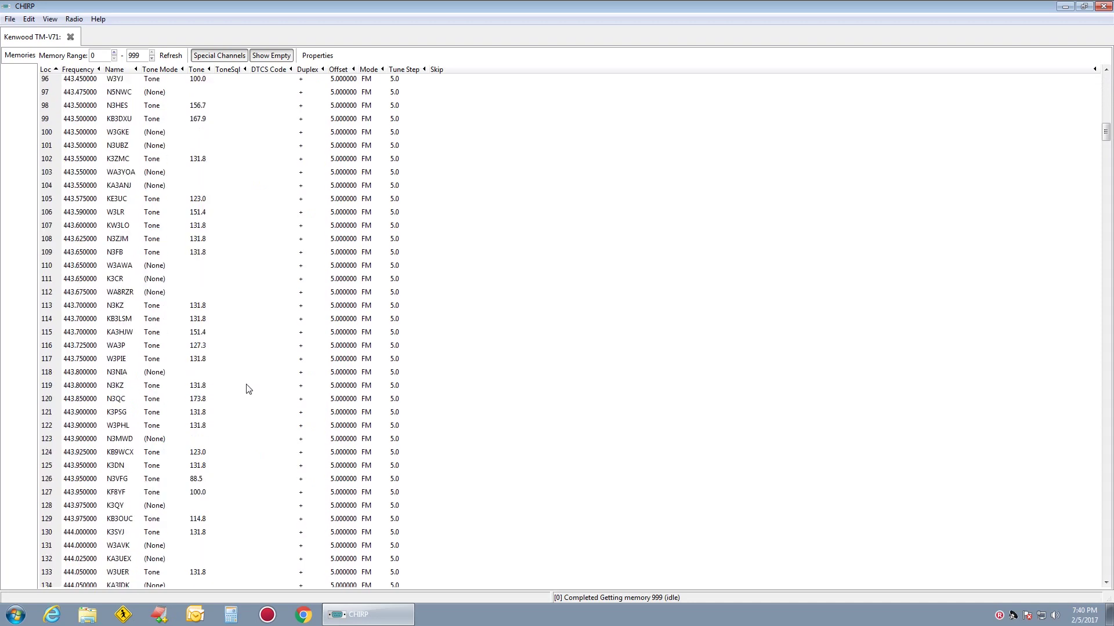
{"action": "scroll", "coordinate": [243, 398], "scroll_direction": "down", "scroll_amount": 20}
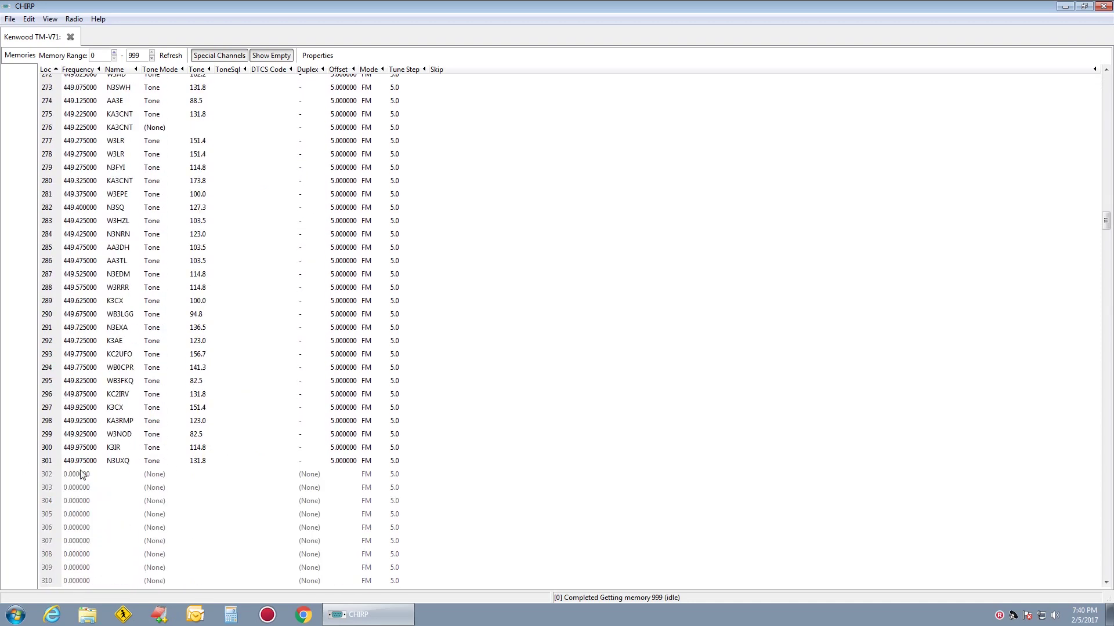
{"action": "scroll", "coordinate": [52, 317], "scroll_direction": "up", "scroll_amount": 20}
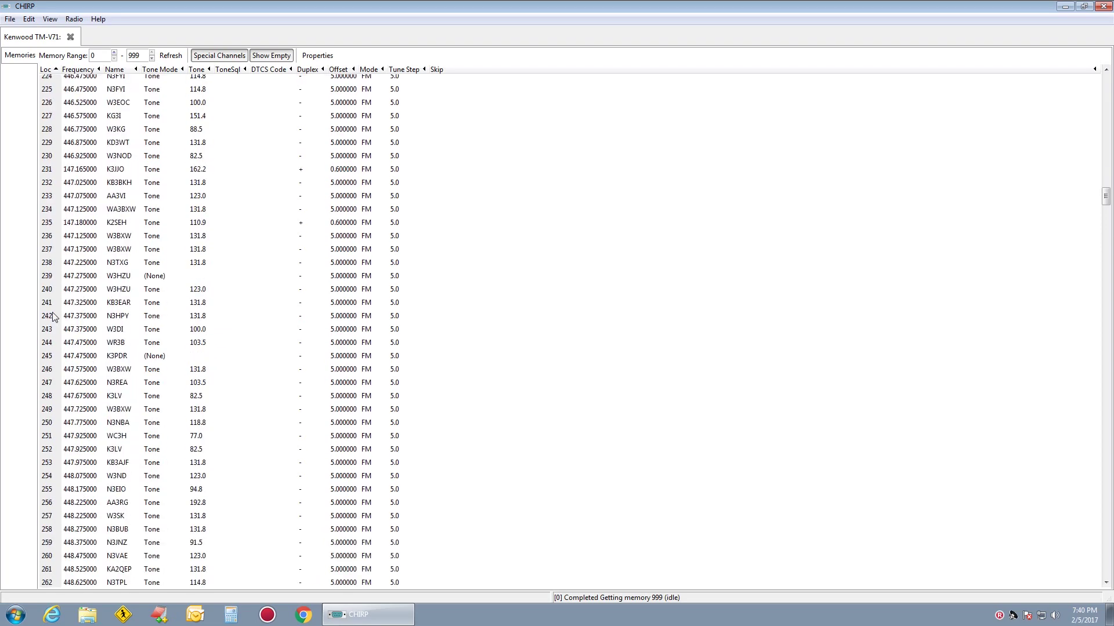
{"action": "scroll", "coordinate": [52, 316], "scroll_direction": "up", "scroll_amount": 20}
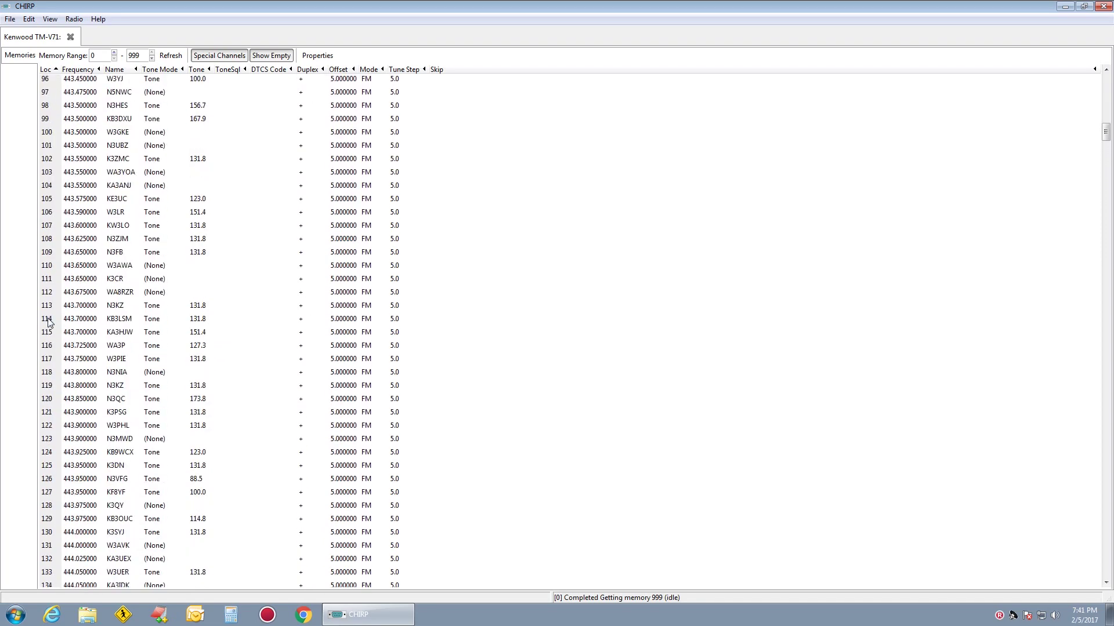
{"action": "scroll", "coordinate": [49, 322], "scroll_direction": "up", "scroll_amount": 15}
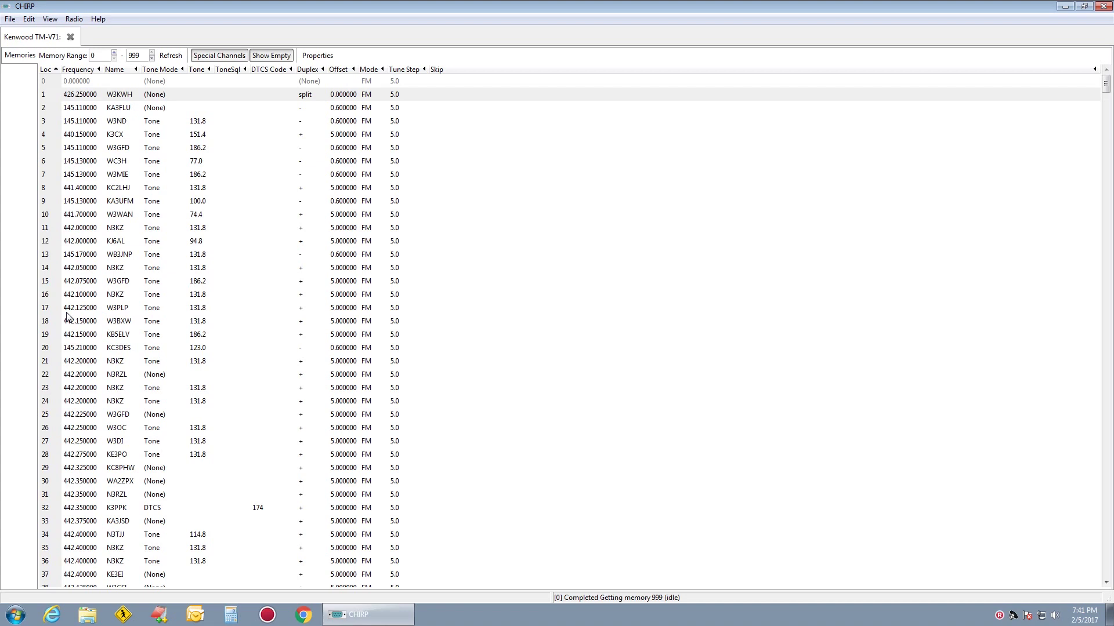
{"action": "left_click", "coordinate": [72, 163]}
{"action": "left_click", "coordinate": [77, 148]}
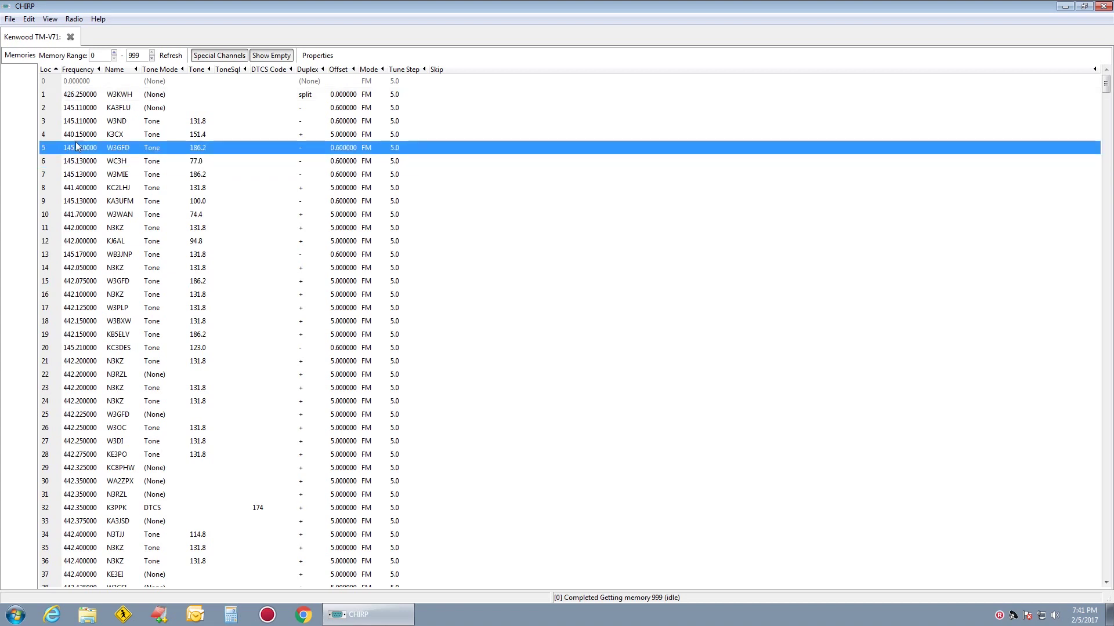
{"action": "left_click", "coordinate": [73, 175]}
{"action": "left_click", "coordinate": [80, 202]}
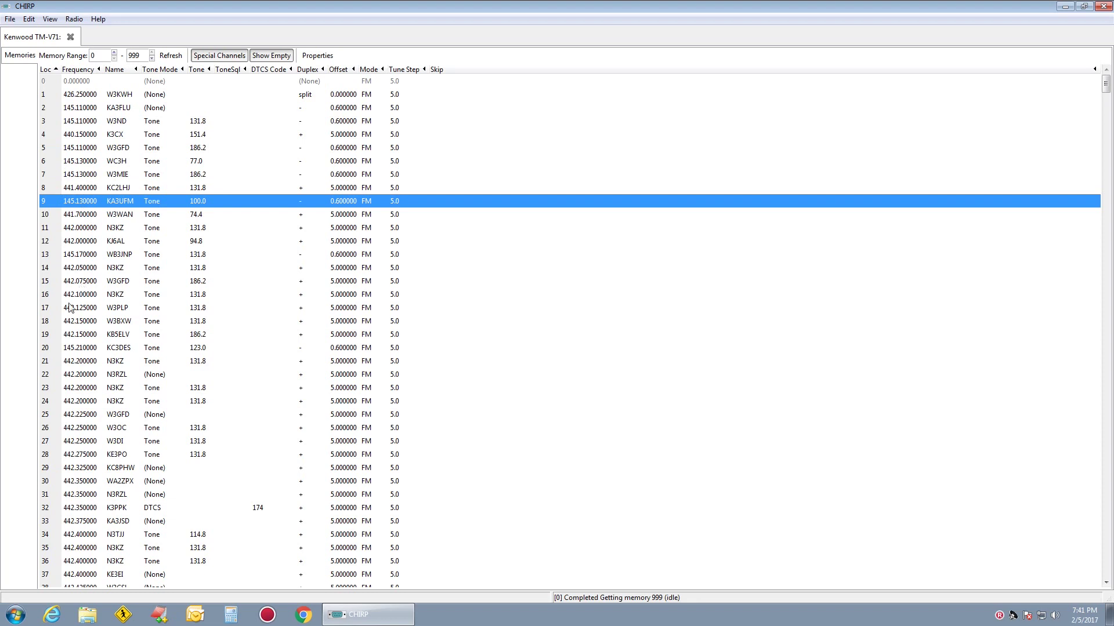
{"action": "left_click", "coordinate": [81, 255]}
{"action": "left_click", "coordinate": [78, 123]}
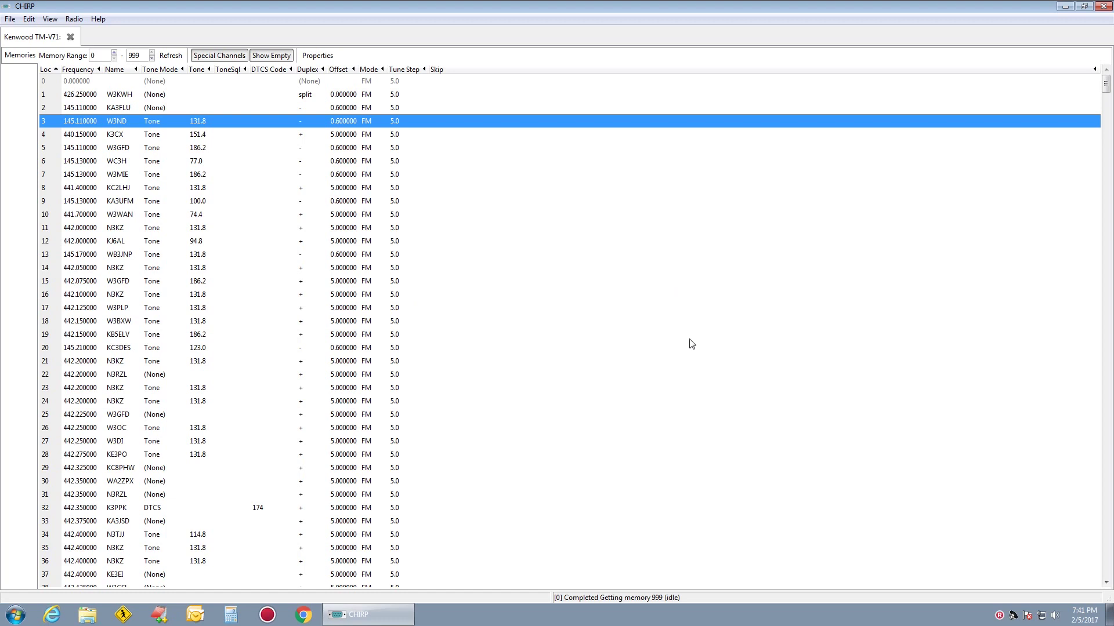
{"action": "key", "text": "ctrl+a"}
Delete all selected memories so every location reads 0.000000 with no name.
{"action": "key", "text": "Delete"}
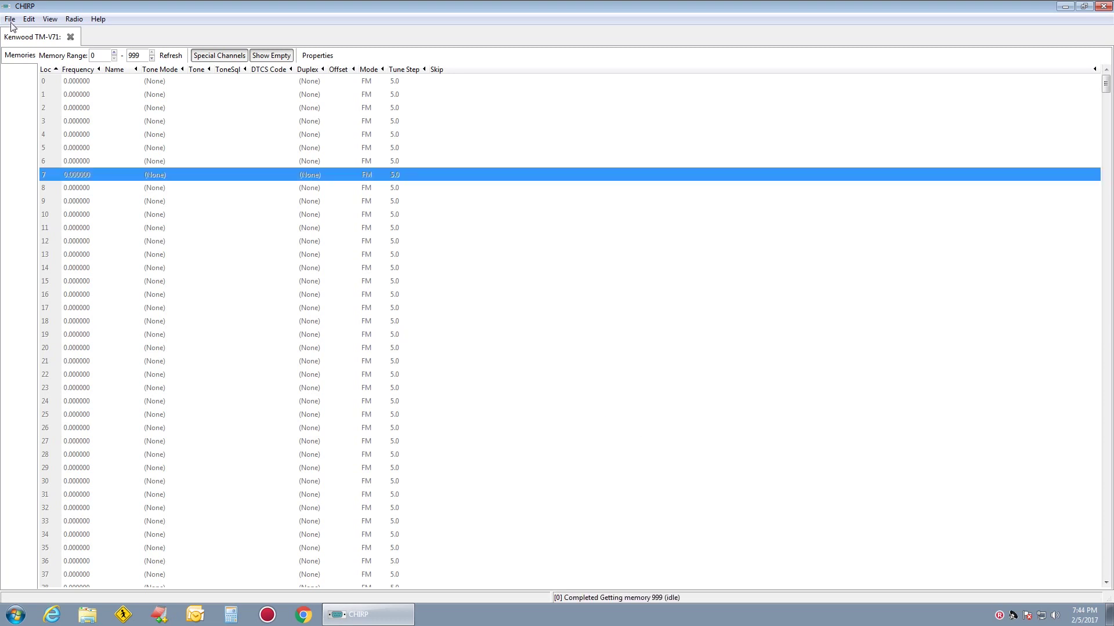
Start a CSV file import and browse to D:\CB_HAM_RADIO\Ham_Radio\Kenwood_TM_V71.
{"action": "left_click", "coordinate": [10, 18]}
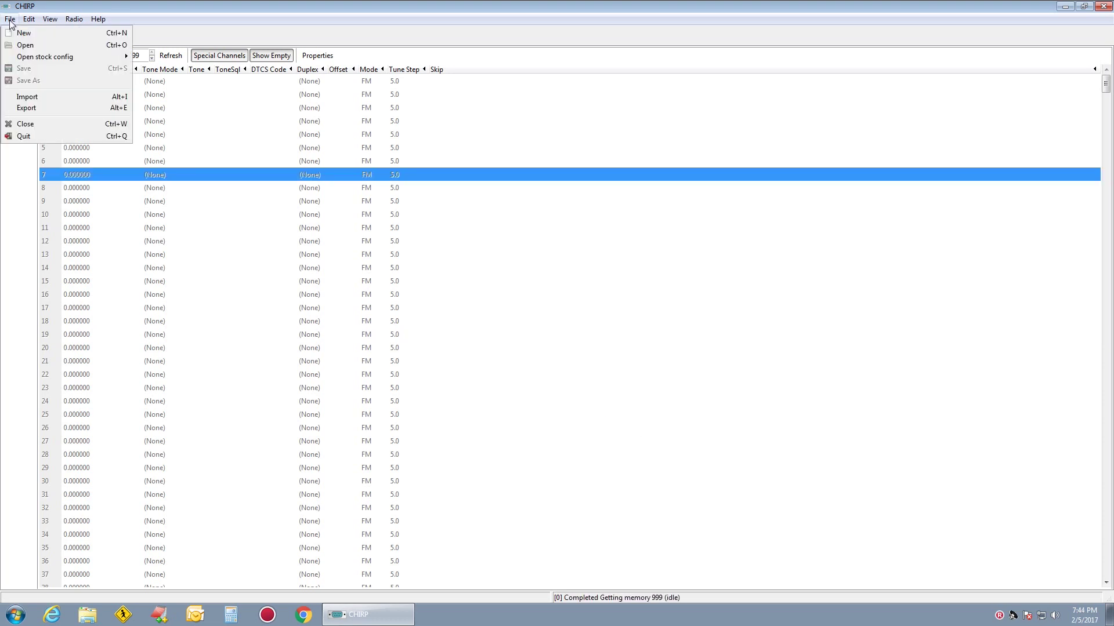
{"action": "left_click", "coordinate": [44, 97]}
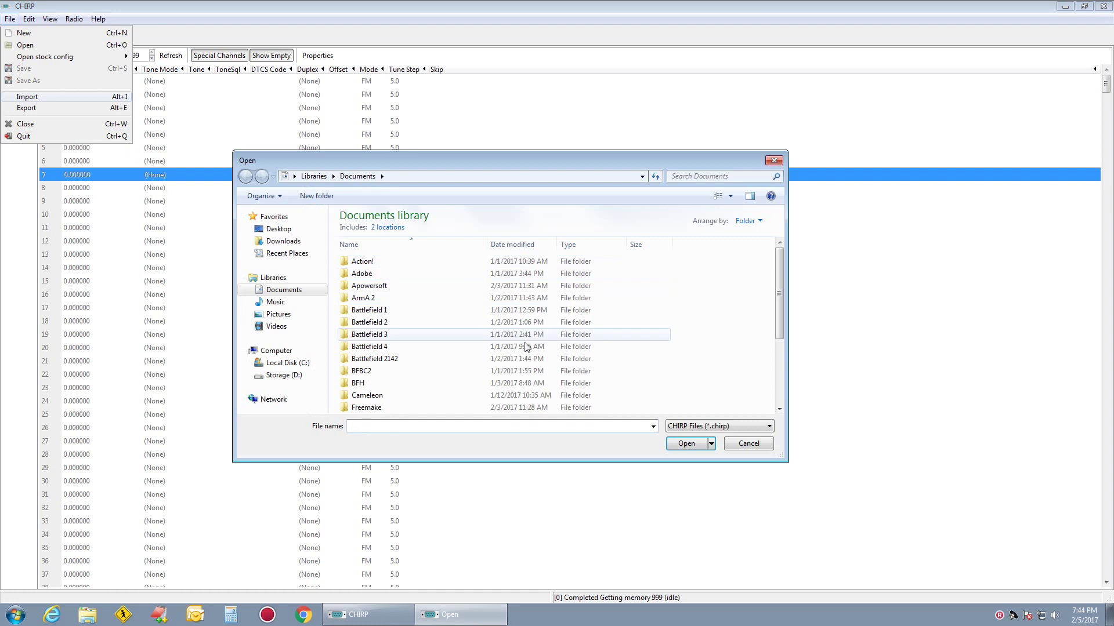
{"action": "left_click", "coordinate": [735, 427]}
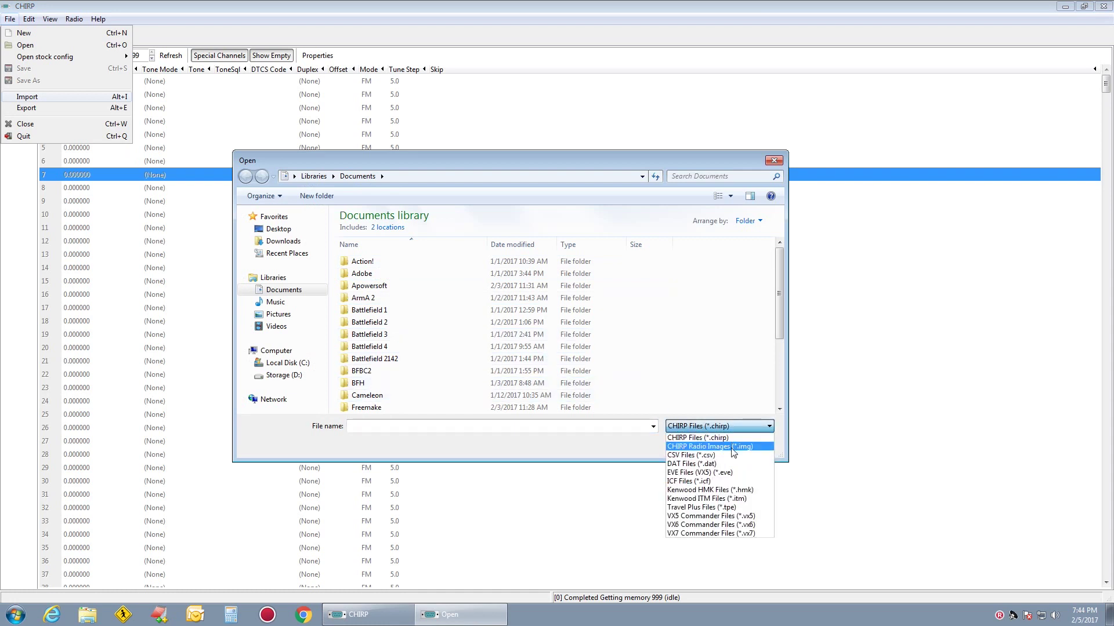
{"action": "left_click", "coordinate": [690, 454]}
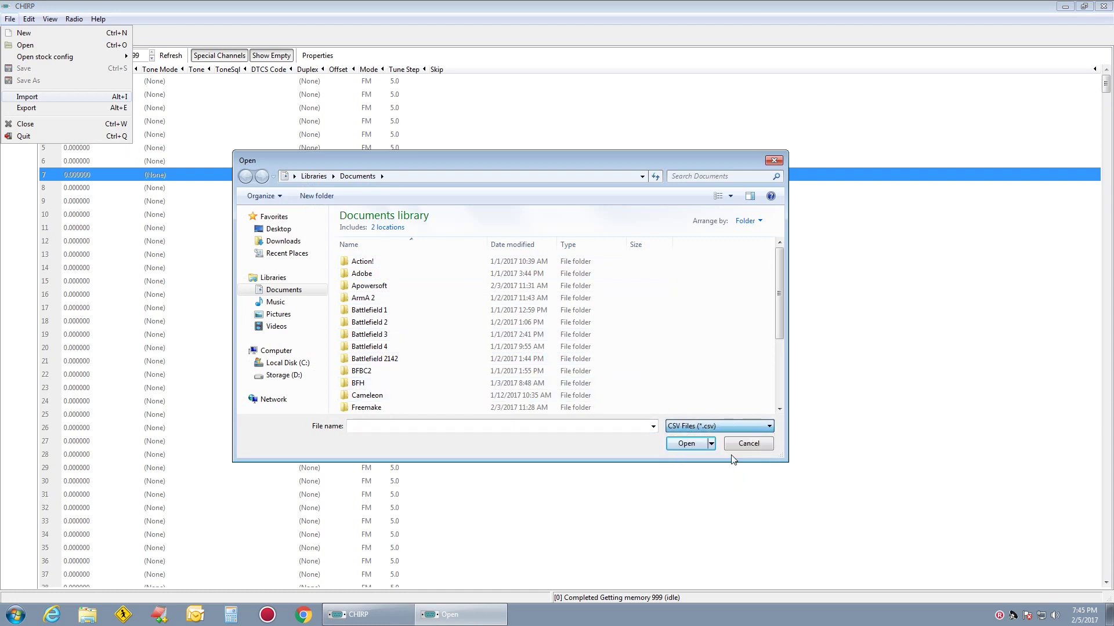
{"action": "left_click", "coordinate": [287, 376]}
{"action": "double_click", "coordinate": [408, 307]}
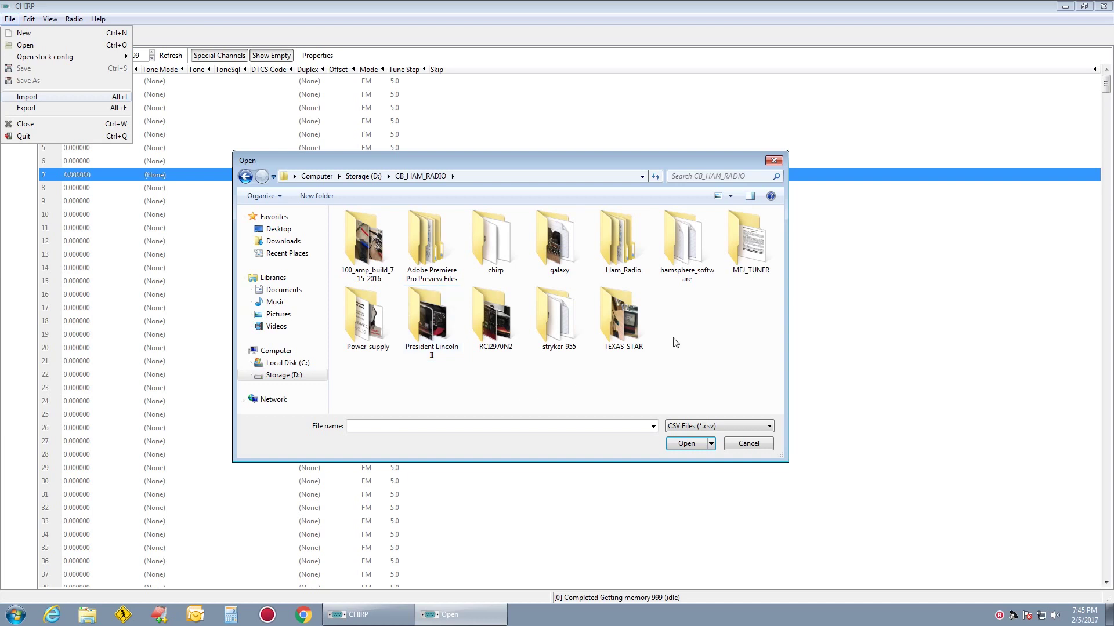
{"action": "double_click", "coordinate": [615, 258]}
{"action": "double_click", "coordinate": [492, 243]}
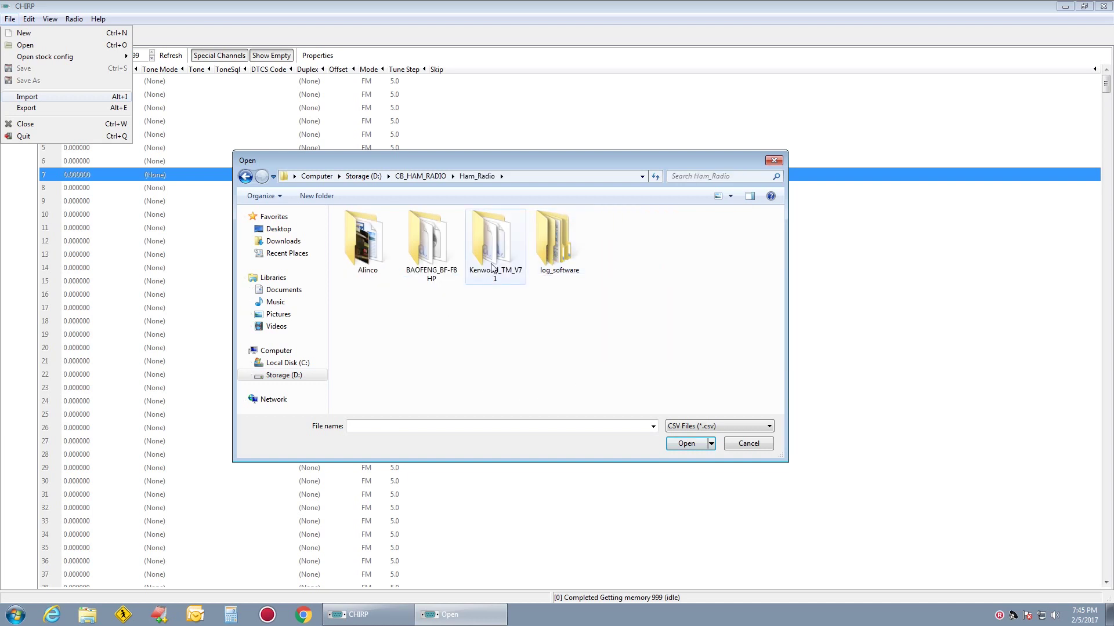
{"action": "left_click", "coordinate": [718, 428]}
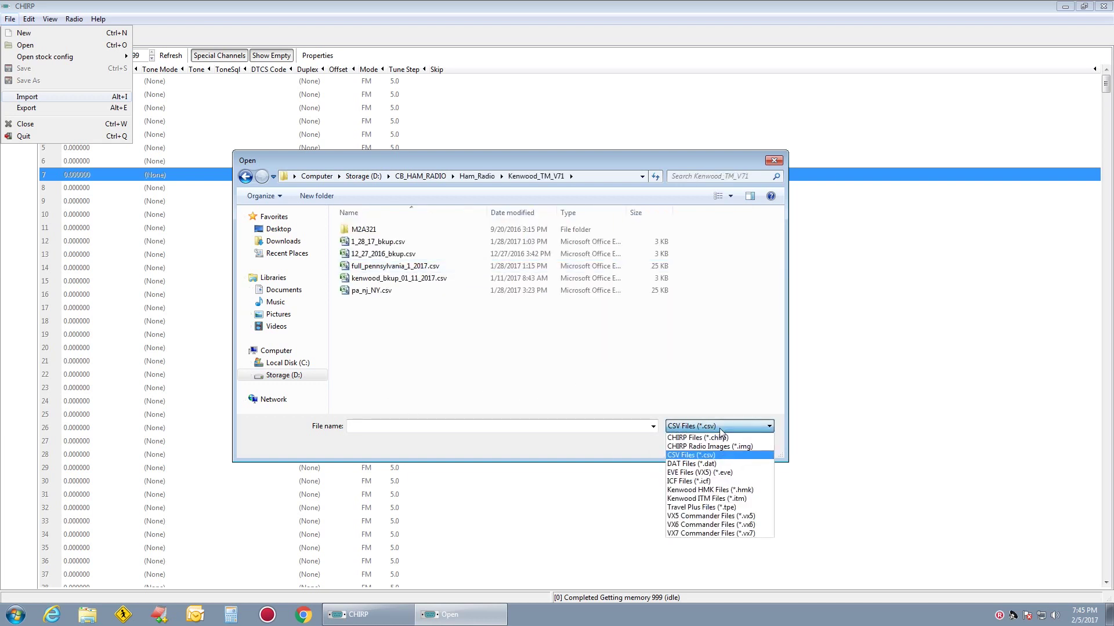
{"action": "left_click", "coordinate": [705, 456]}
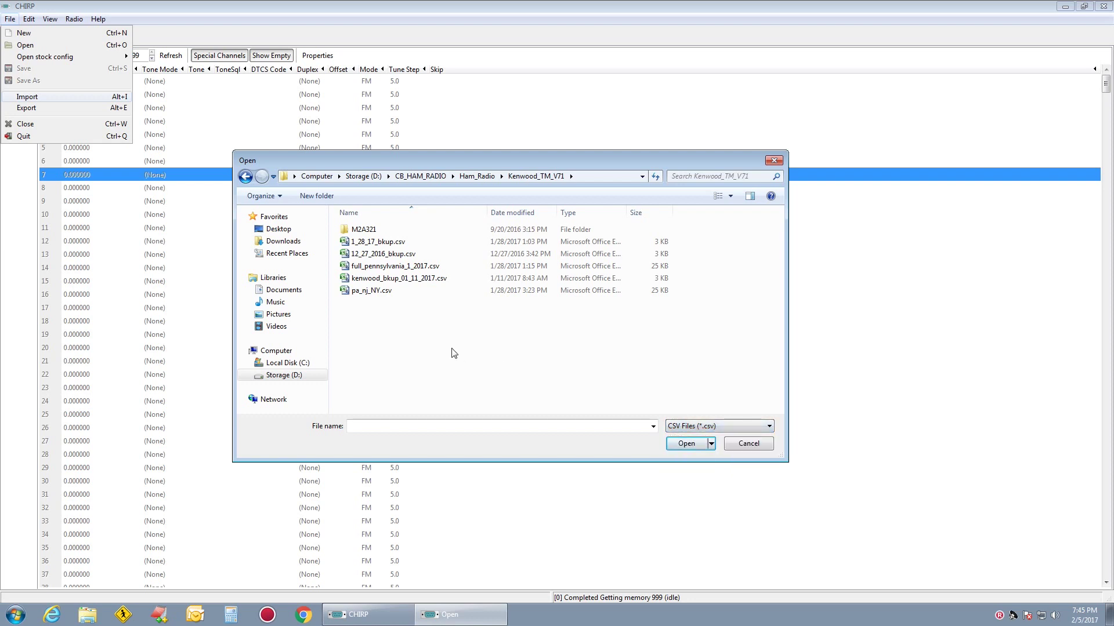
Compare the CSV backups there and open 1_28_17_bkup.csv for import.
{"action": "left_click", "coordinate": [368, 246]}
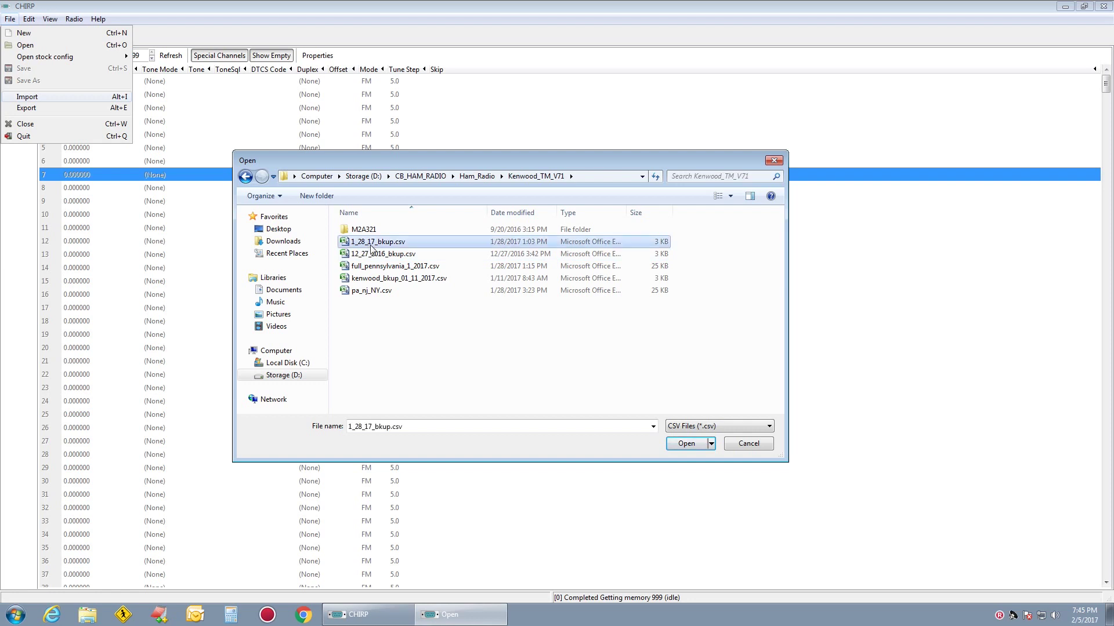
{"action": "left_click", "coordinate": [393, 268]}
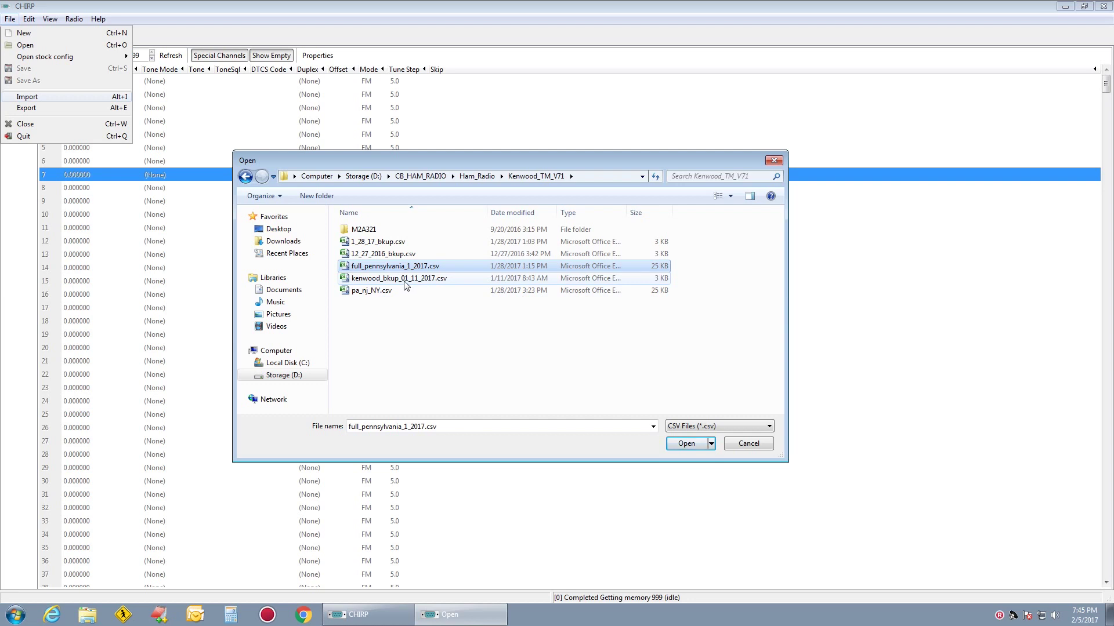
{"action": "left_click", "coordinate": [406, 281]}
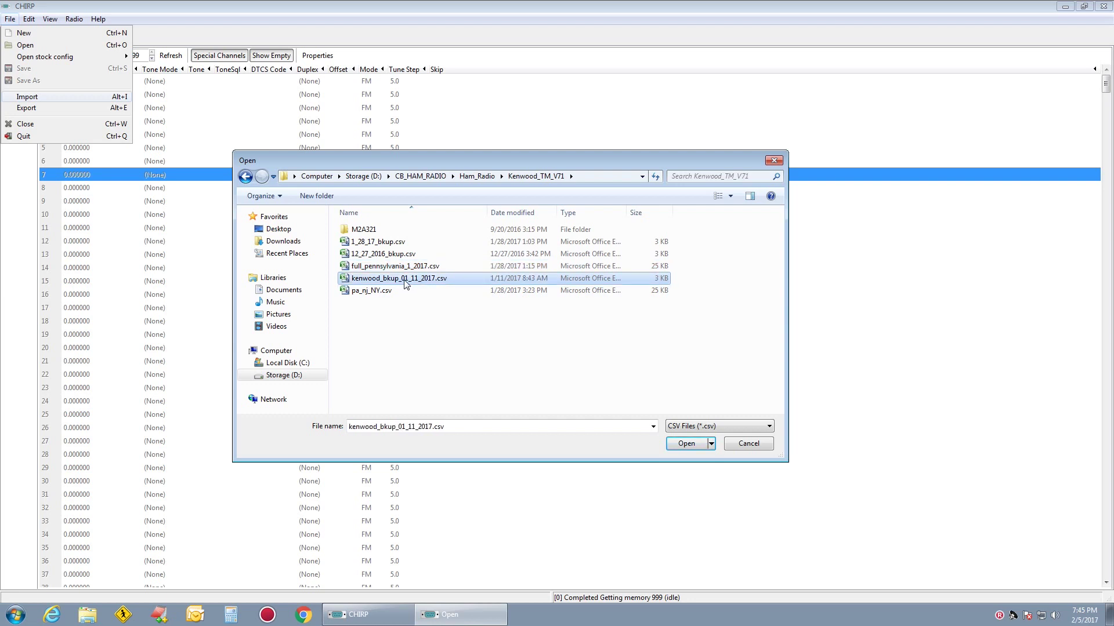
{"action": "left_click", "coordinate": [374, 296]}
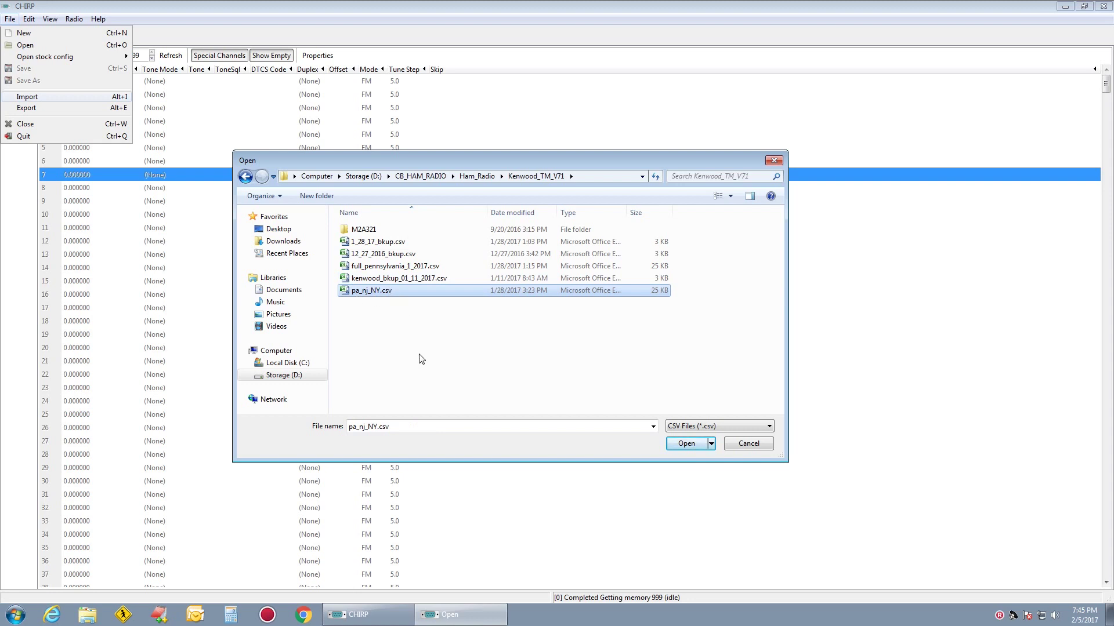
{"action": "left_click", "coordinate": [370, 243]}
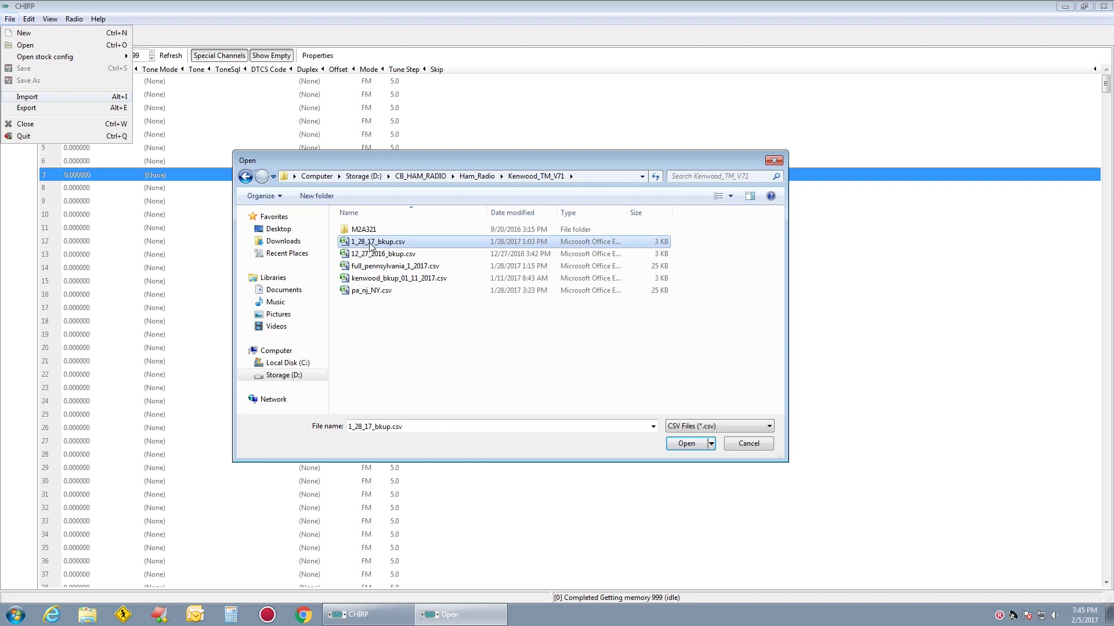
{"action": "left_click", "coordinate": [688, 445]}
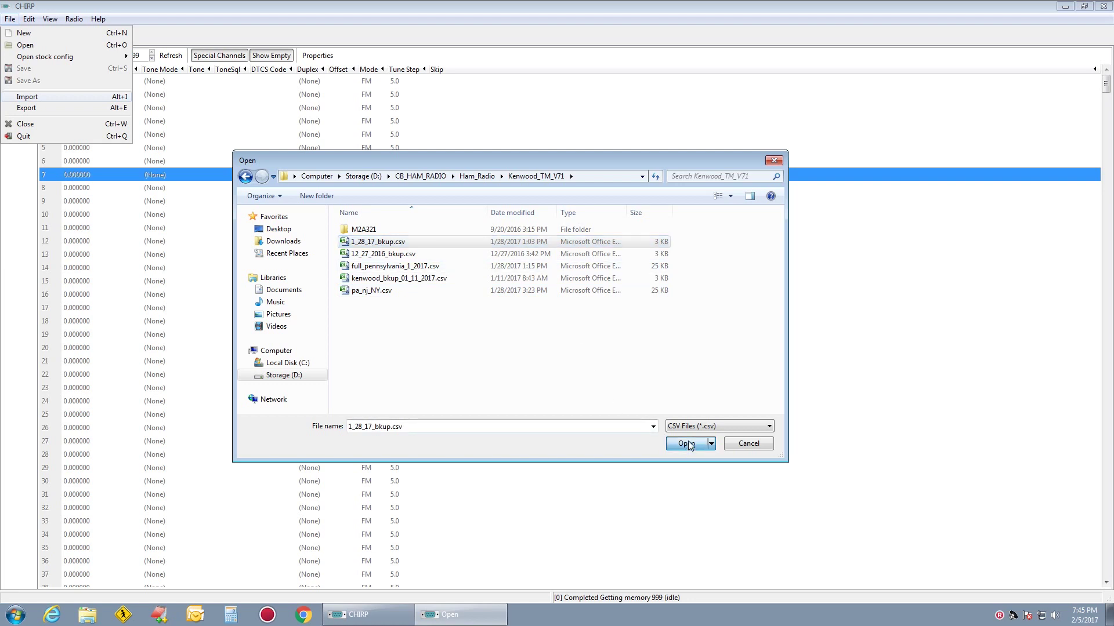
{"action": "mouse_move", "coordinate": [728, 252]}
{"action": "left_mouse_down"}
{"action": "mouse_move", "coordinate": [753, 296]}
{"action": "mouse_move", "coordinate": [731, 261]}
{"action": "left_mouse_up"}
Import the checked backup channels into locations 0–37.
{"action": "left_click", "coordinate": [653, 430]}
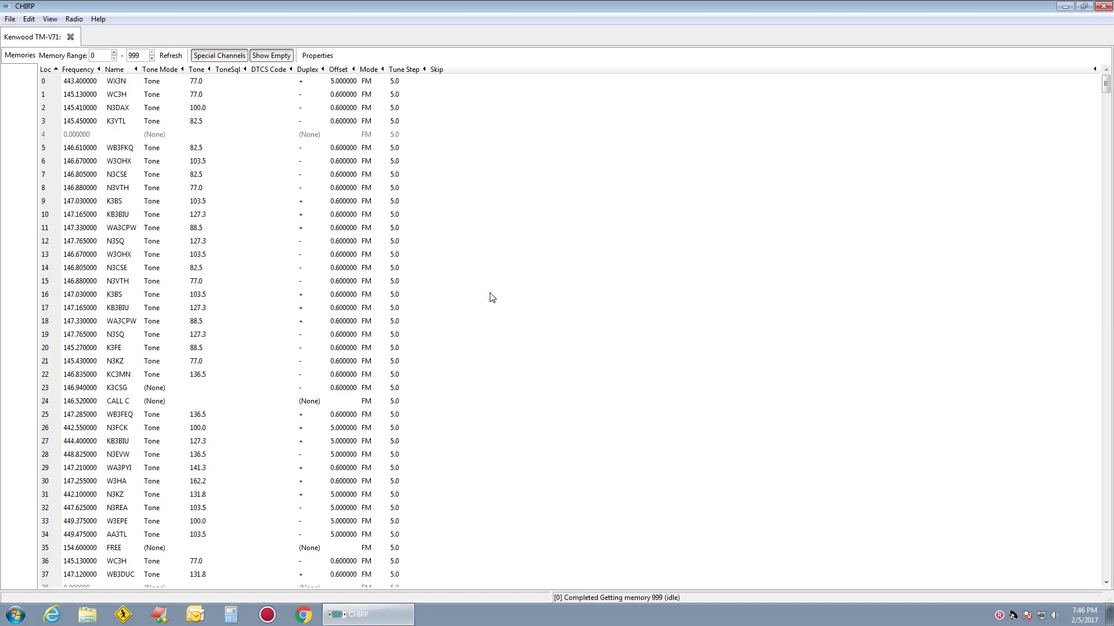
{"action": "scroll", "coordinate": [492, 297], "scroll_direction": "down", "scroll_amount": 5}
Inspect channels 3, 9 and 12, opening the tone and duplex fields.
{"action": "scroll", "coordinate": [492, 298], "scroll_direction": "up", "scroll_amount": 5}
{"action": "left_click", "coordinate": [201, 125]}
{"action": "left_click", "coordinate": [201, 123]}
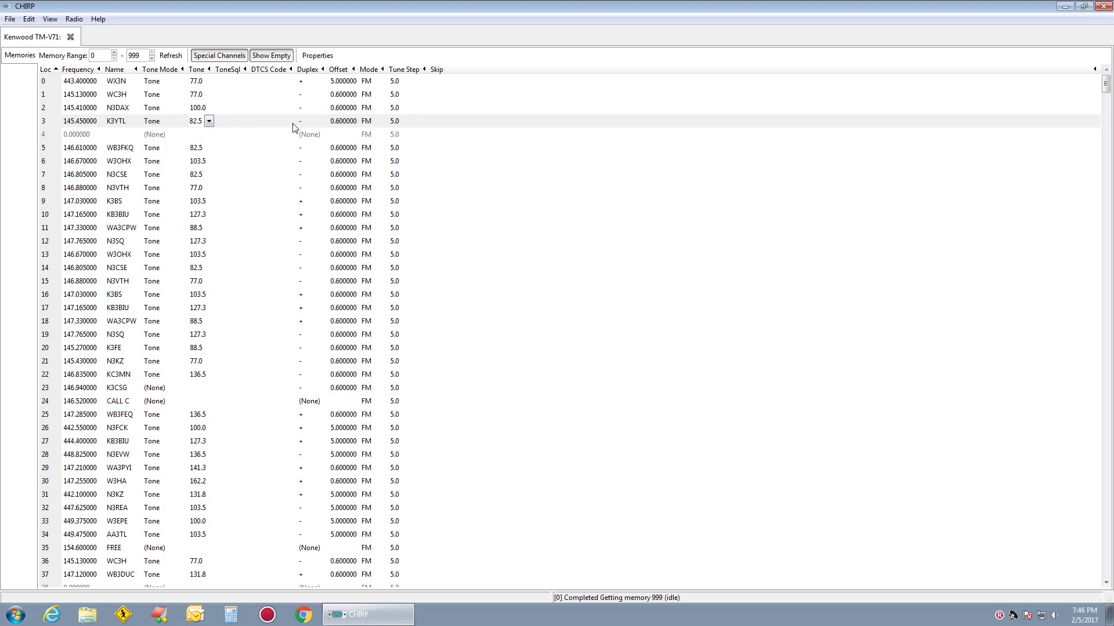
{"action": "left_click", "coordinate": [209, 203]}
{"action": "left_click", "coordinate": [301, 202]}
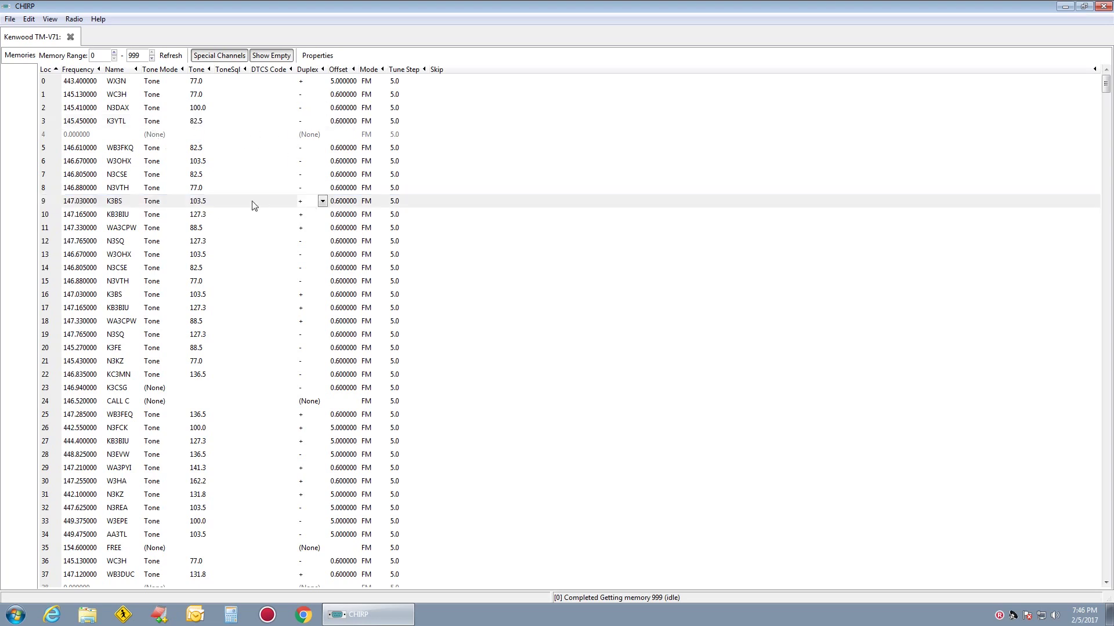
{"action": "left_click", "coordinate": [125, 243]}
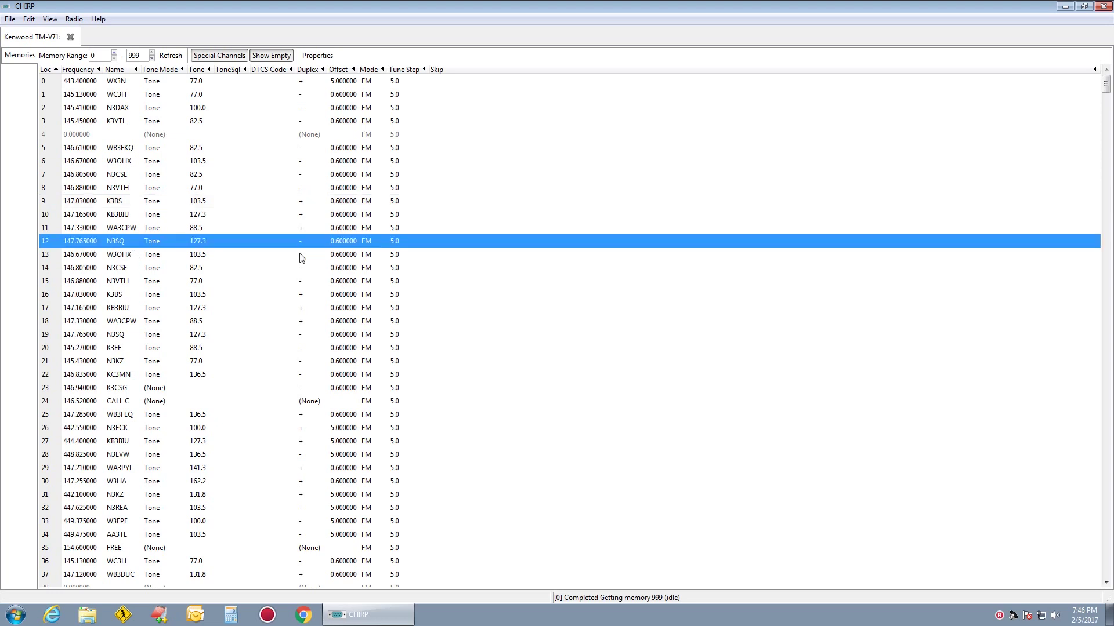
{"action": "scroll", "coordinate": [264, 372], "scroll_direction": "down", "scroll_amount": 5}
{"action": "scroll", "coordinate": [264, 372], "scroll_direction": "up", "scroll_amount": 5}
{"action": "scroll", "coordinate": [266, 372], "scroll_direction": "down", "scroll_amount": 5}
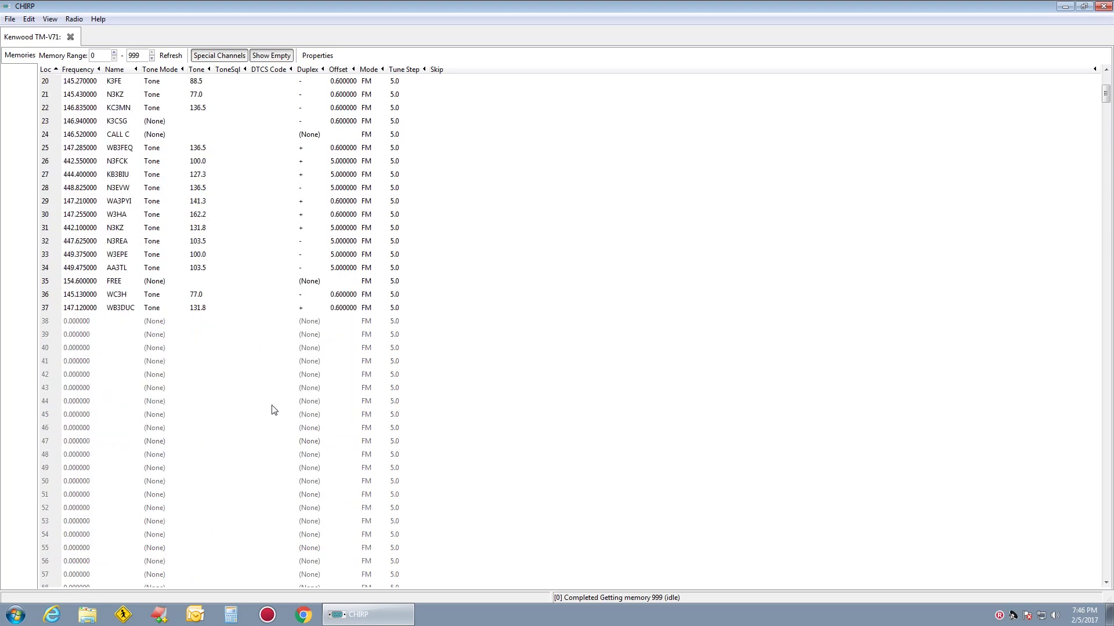
Attempt a frequency on empty channel 38, dismiss the refusal, and toggle Show Empty.
{"action": "left_click", "coordinate": [75, 267]}
{"action": "left_click", "coordinate": [75, 268]}
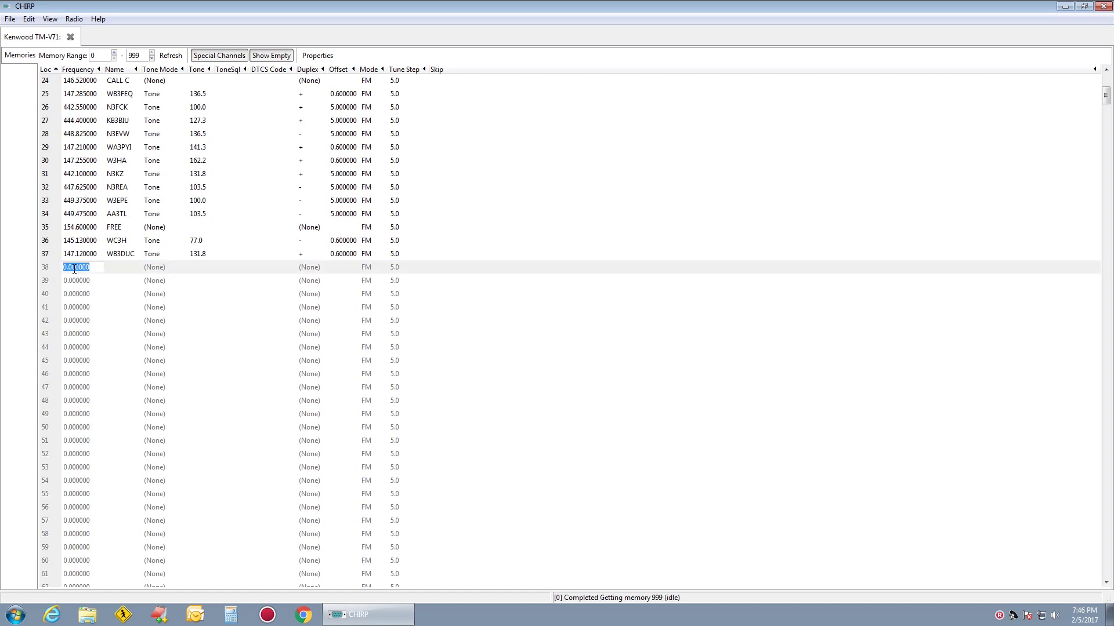
{"action": "left_click", "coordinate": [120, 268]}
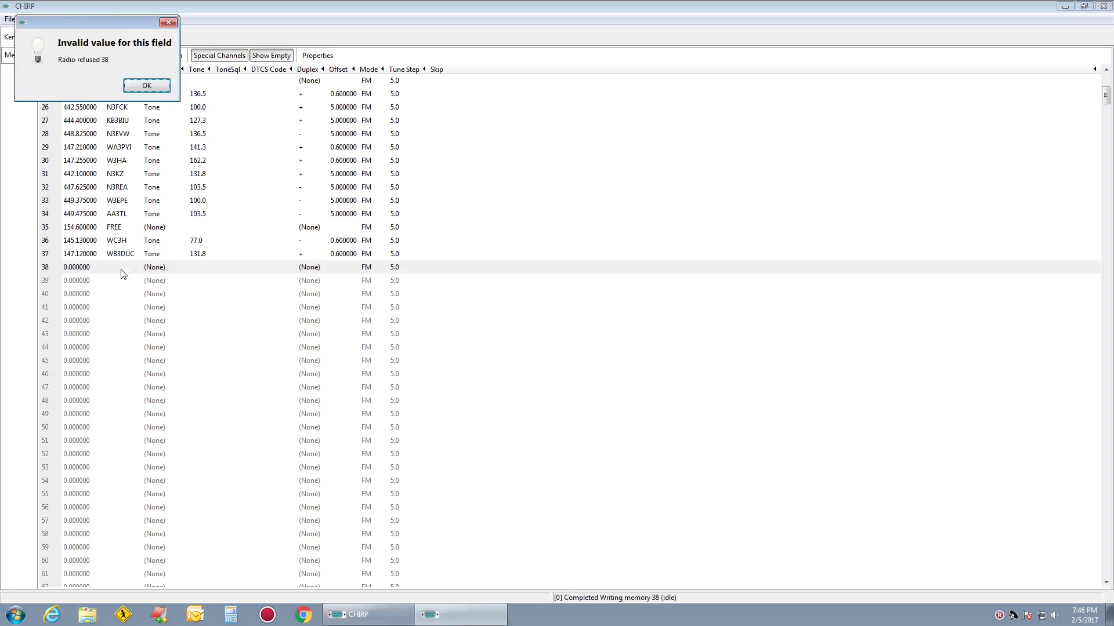
{"action": "left_click", "coordinate": [169, 23]}
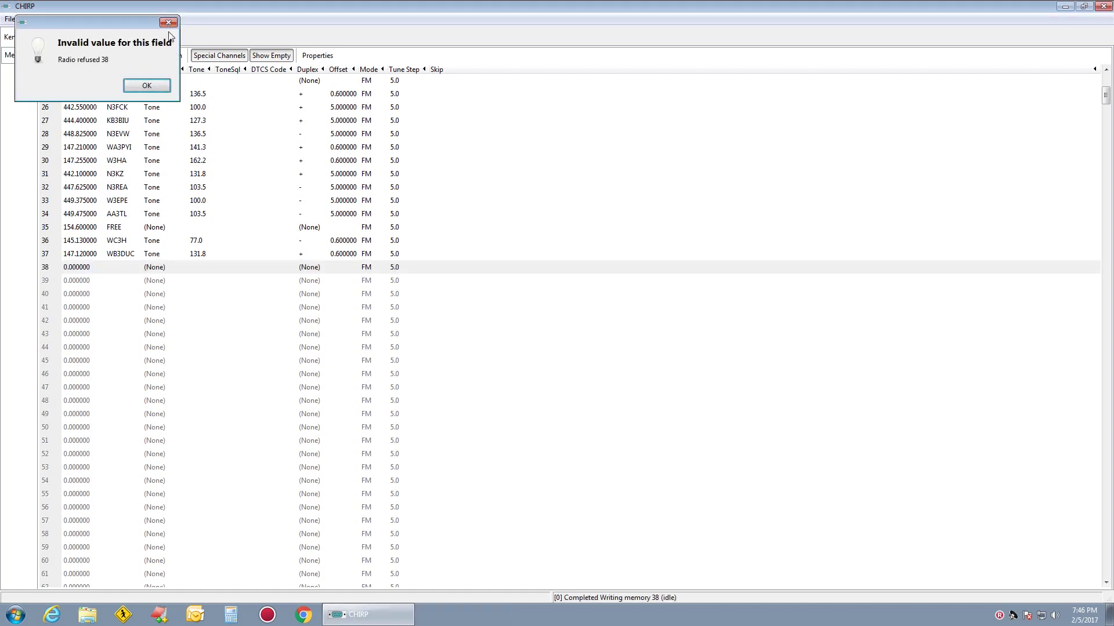
{"action": "left_click", "coordinate": [260, 58]}
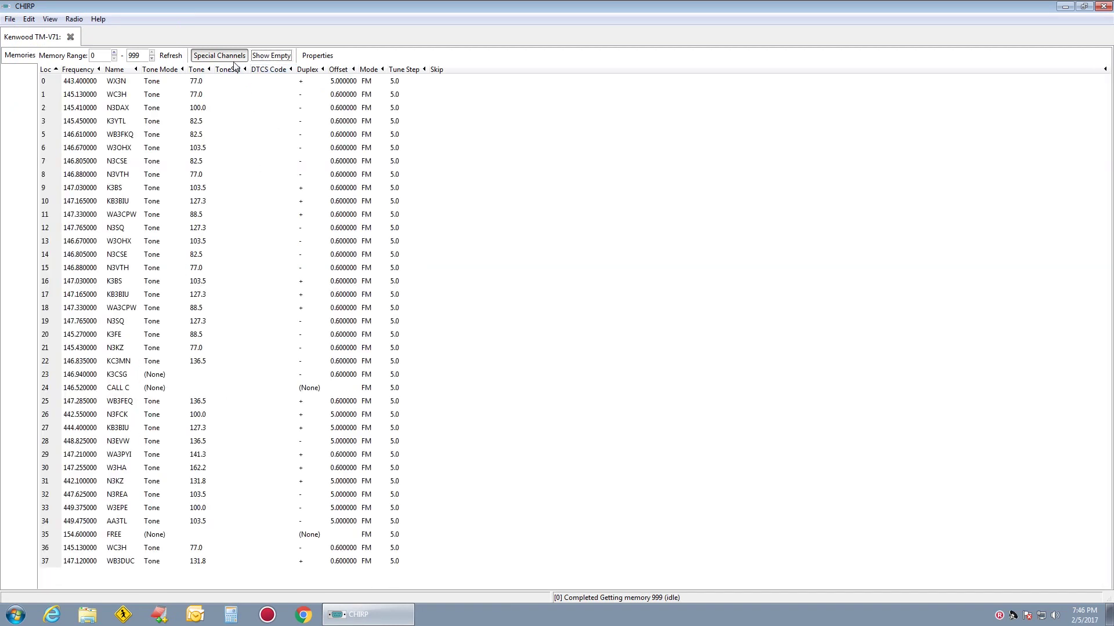
{"action": "left_click", "coordinate": [271, 56]}
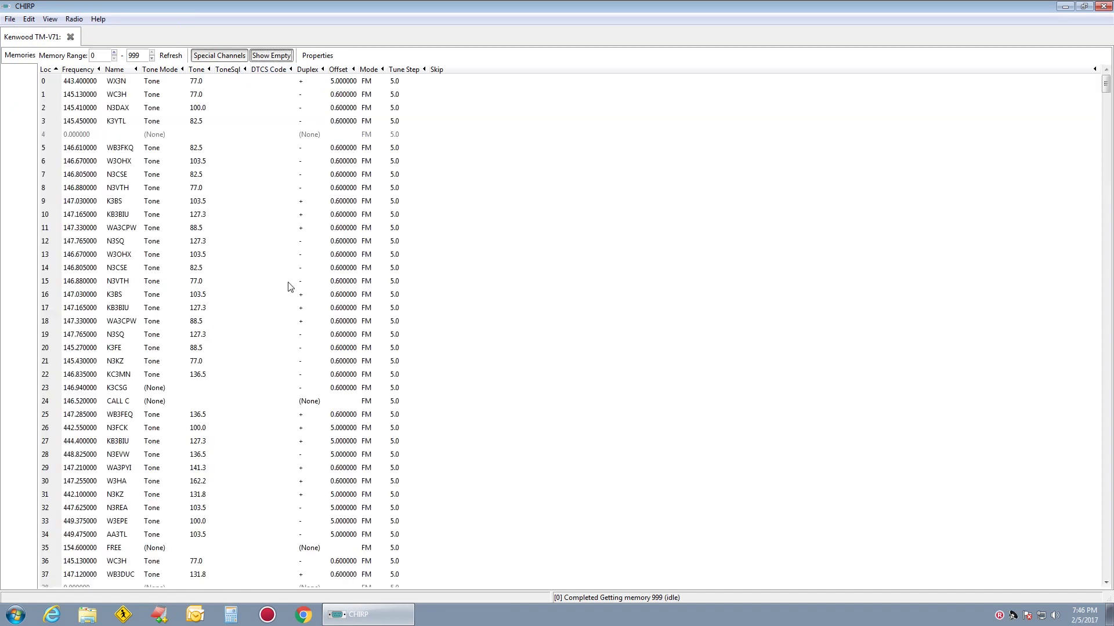
Delete empty channel 4 with 'shift block up' so the channels fill locations 0–36.
{"action": "scroll", "coordinate": [207, 400], "scroll_direction": "down", "scroll_amount": 6}
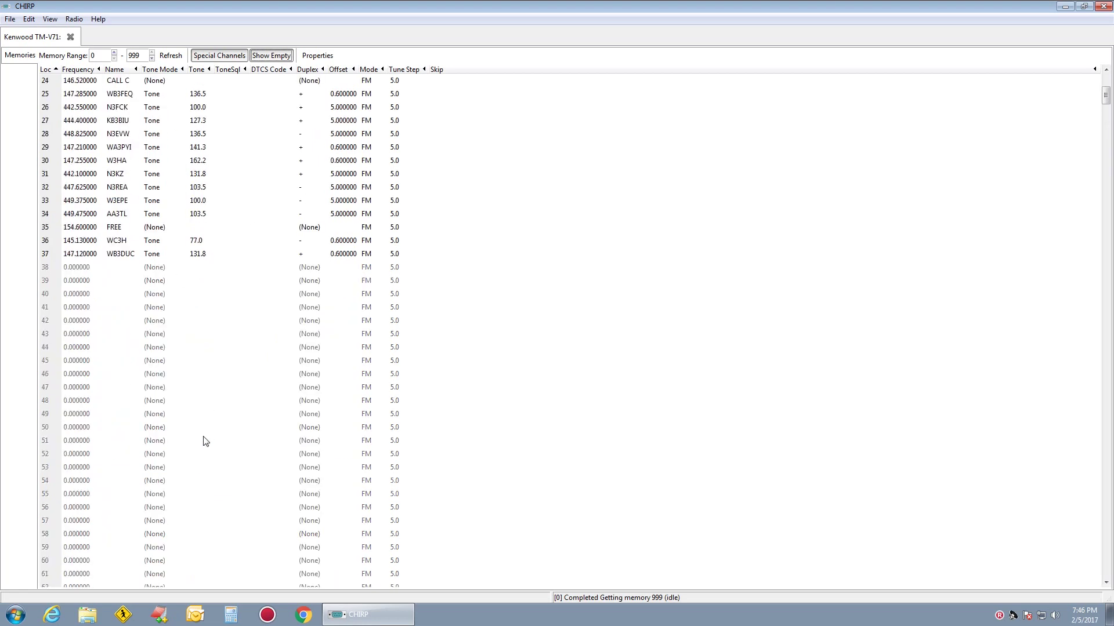
{"action": "scroll", "coordinate": [204, 442], "scroll_direction": "up", "scroll_amount": 6}
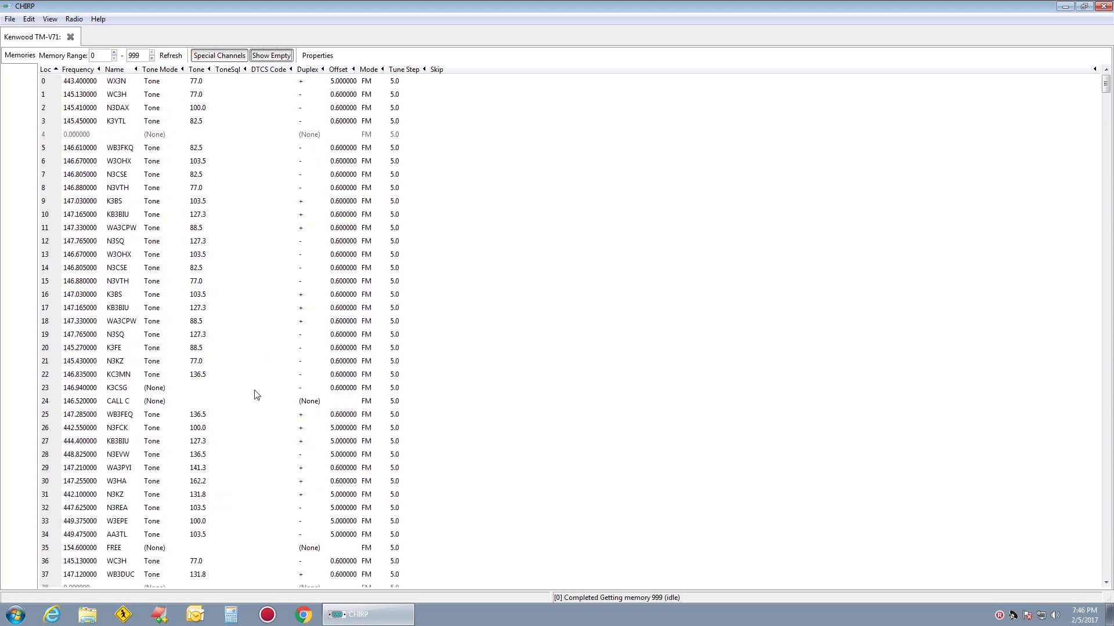
{"action": "left_click", "coordinate": [83, 134]}
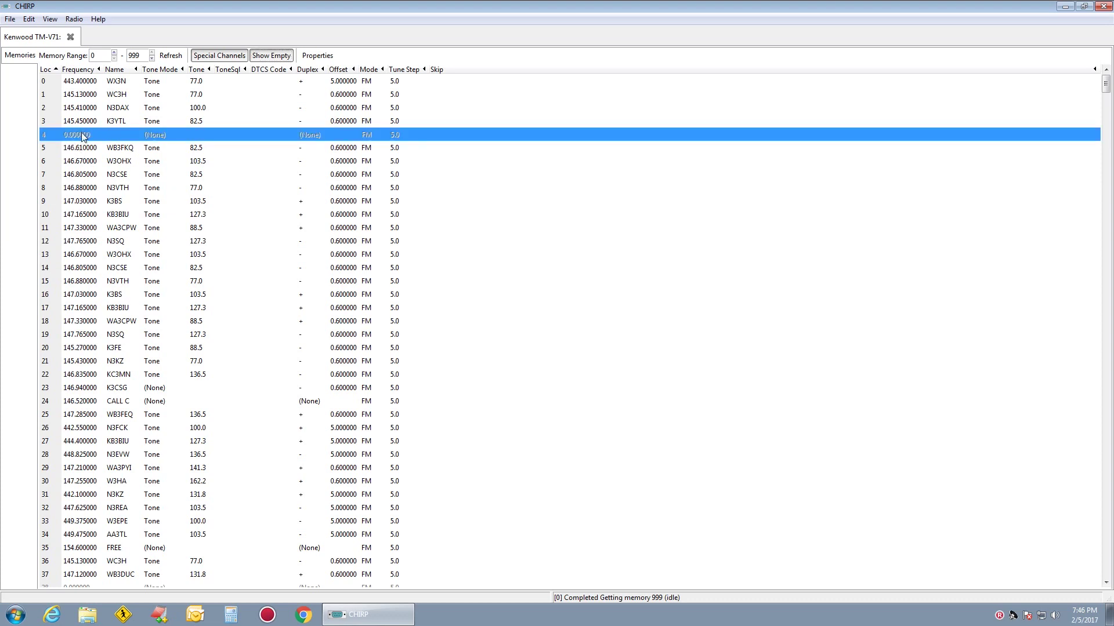
{"action": "right_click", "coordinate": [82, 135]}
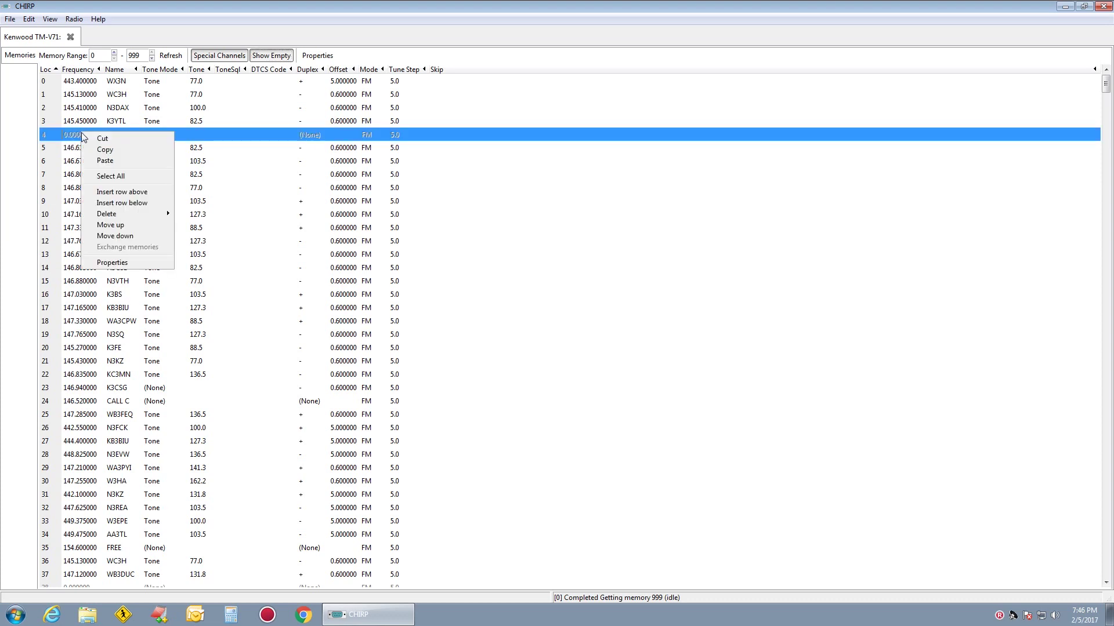
{"action": "mouse_move", "coordinate": [133, 214]}
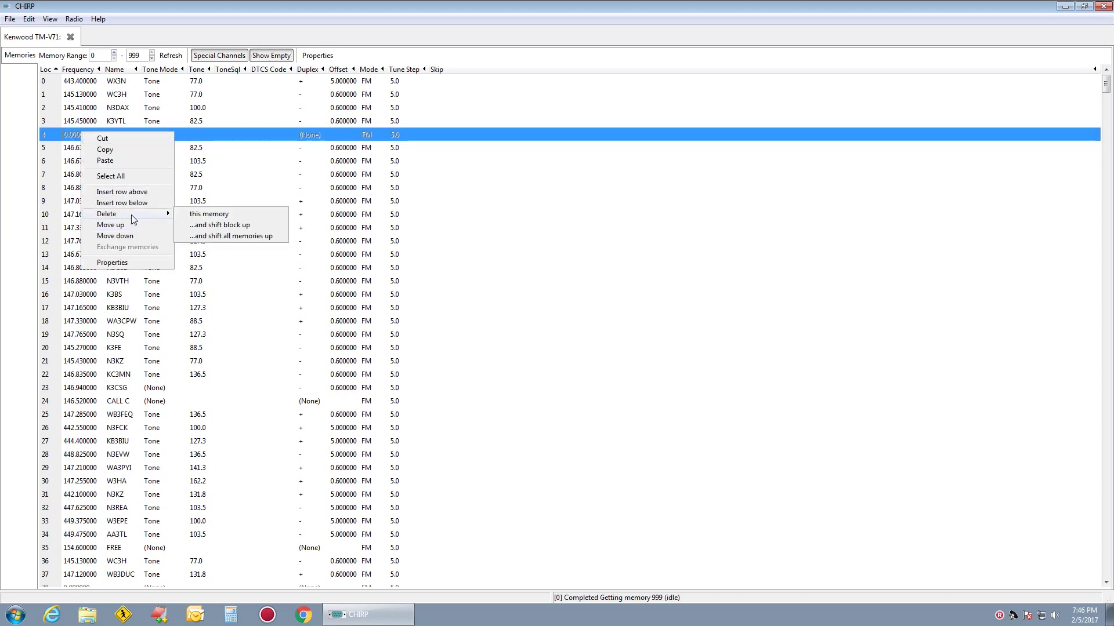
{"action": "left_click", "coordinate": [248, 228]}
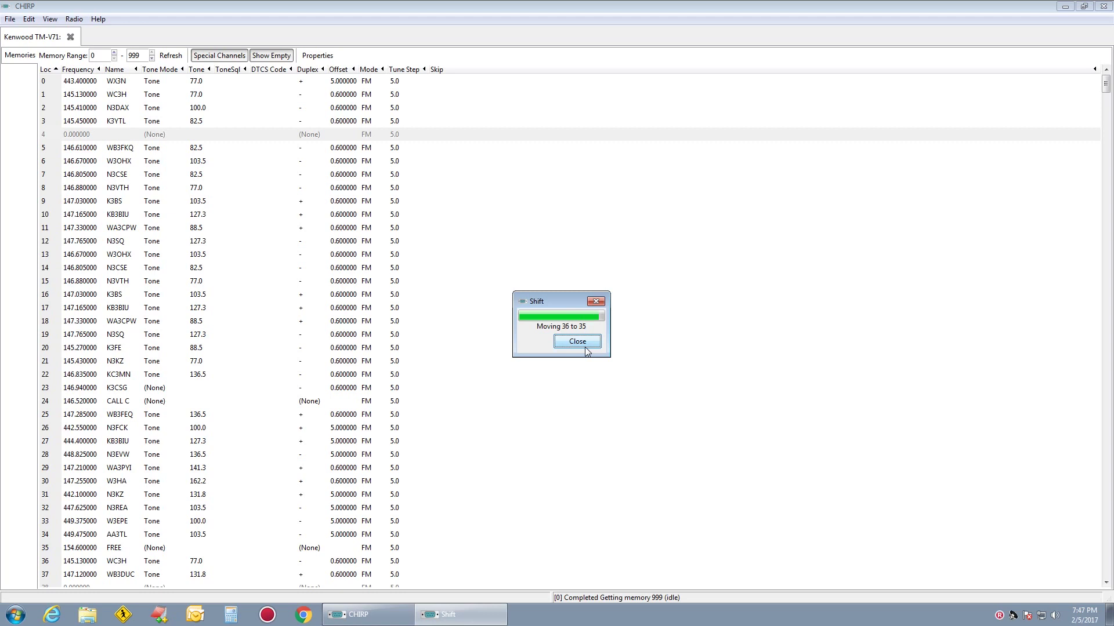
{"action": "left_click", "coordinate": [586, 347]}
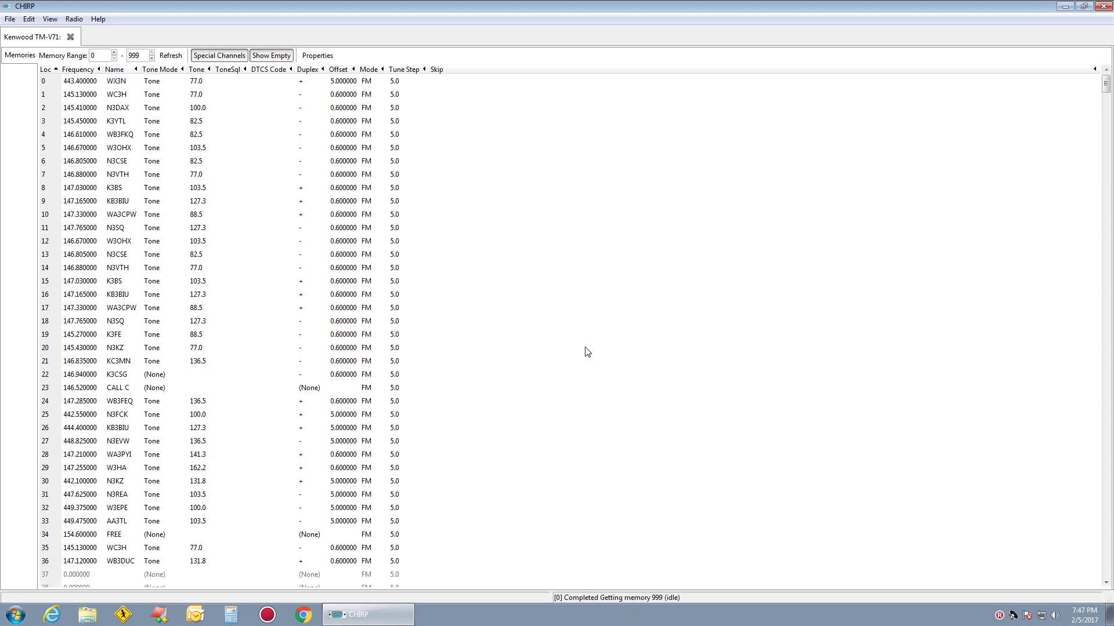
{"action": "scroll", "coordinate": [452, 364], "scroll_direction": "down", "scroll_amount": 5}
{"action": "scroll", "coordinate": [493, 418], "scroll_direction": "up", "scroll_amount": 5}
Export all channels to 02_05_2017_local_pa.csv in Kenwood_TM_V71, then close CHIRP.
{"action": "left_click", "coordinate": [10, 19]}
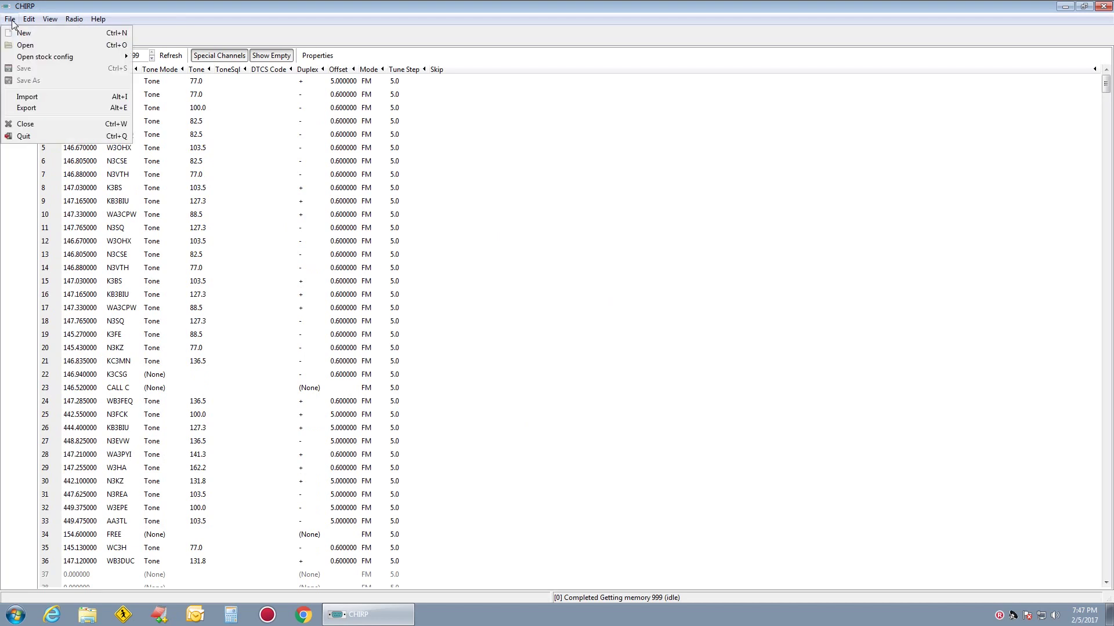
{"action": "left_click", "coordinate": [46, 108]}
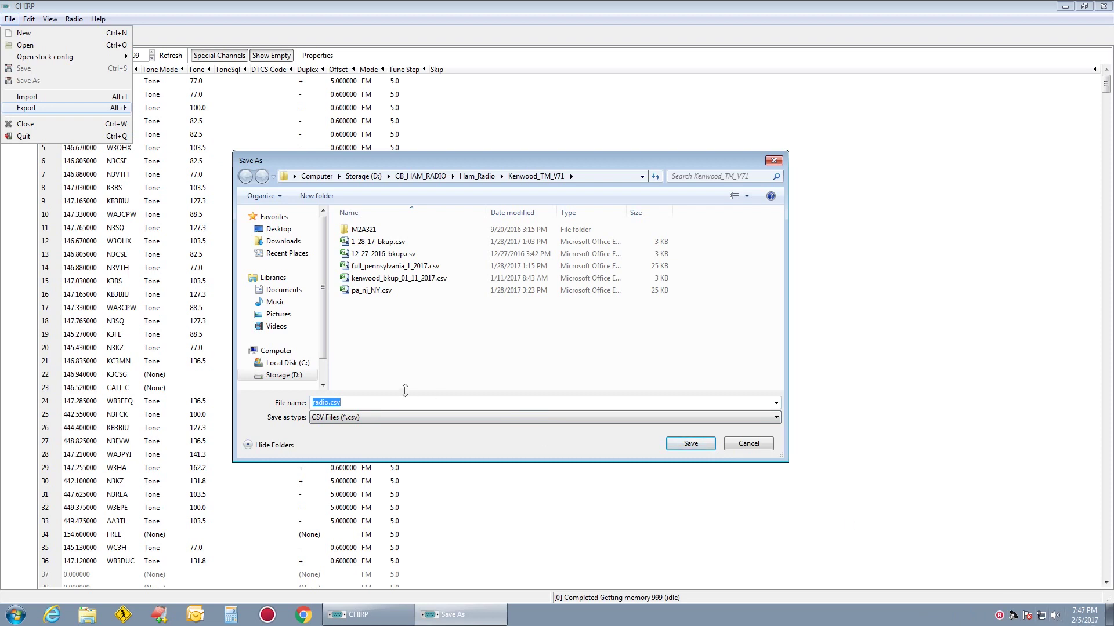
{"action": "type", "text": "02_05_2017_local_pa"}
{"action": "left_click", "coordinate": [682, 446]}
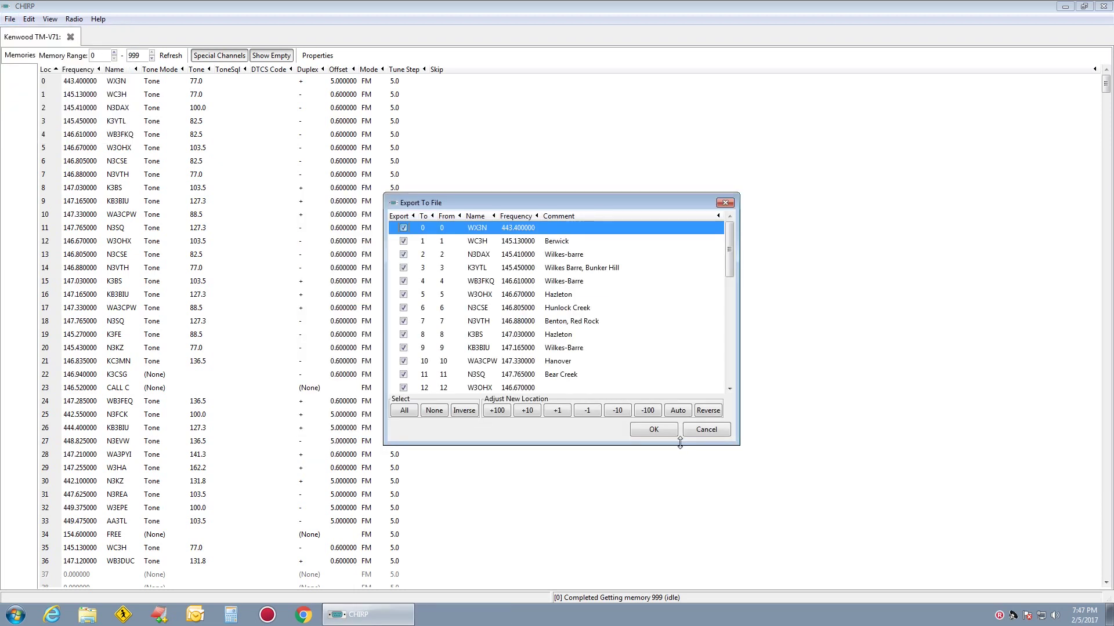
{"action": "left_click_drag", "start_coordinate": [728, 256], "coordinate": [740, 388]}
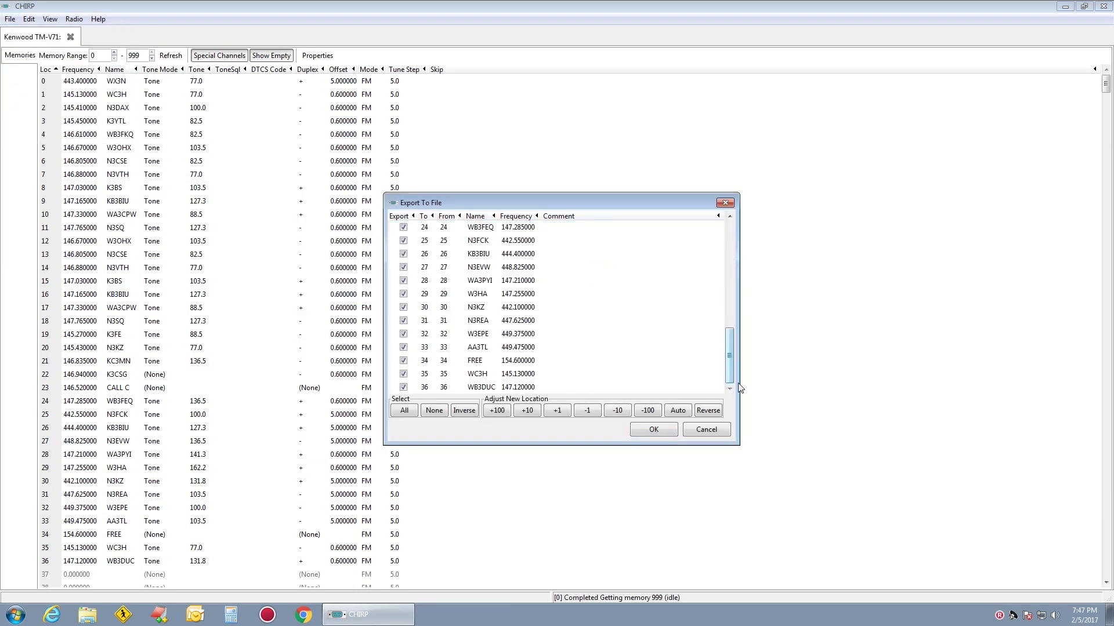
{"action": "left_click", "coordinate": [667, 431]}
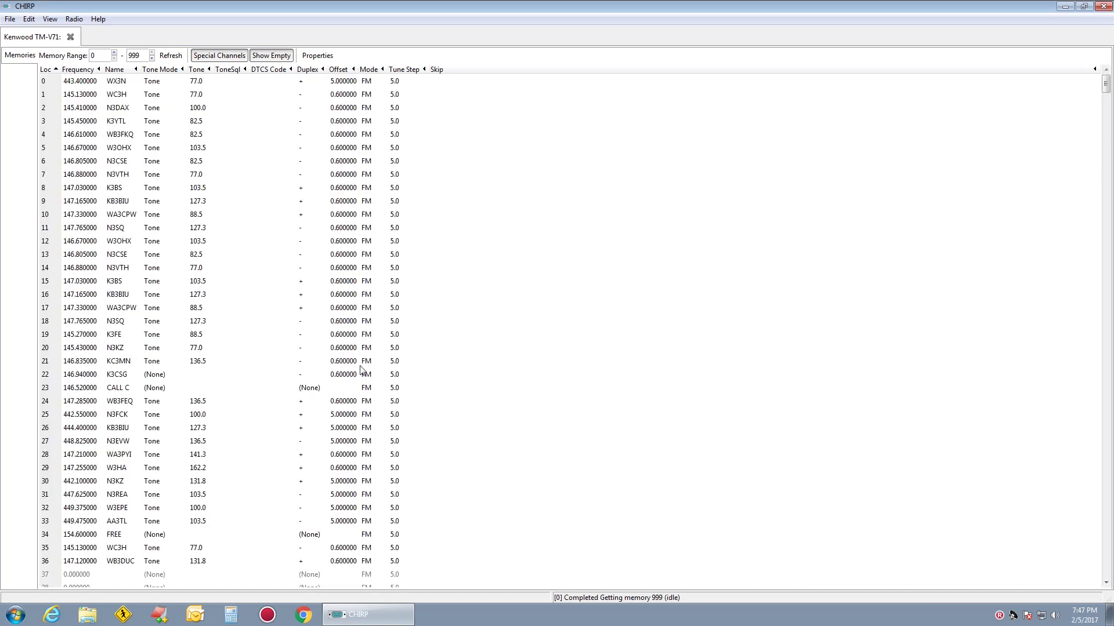
{"action": "left_click", "coordinate": [1103, 6]}
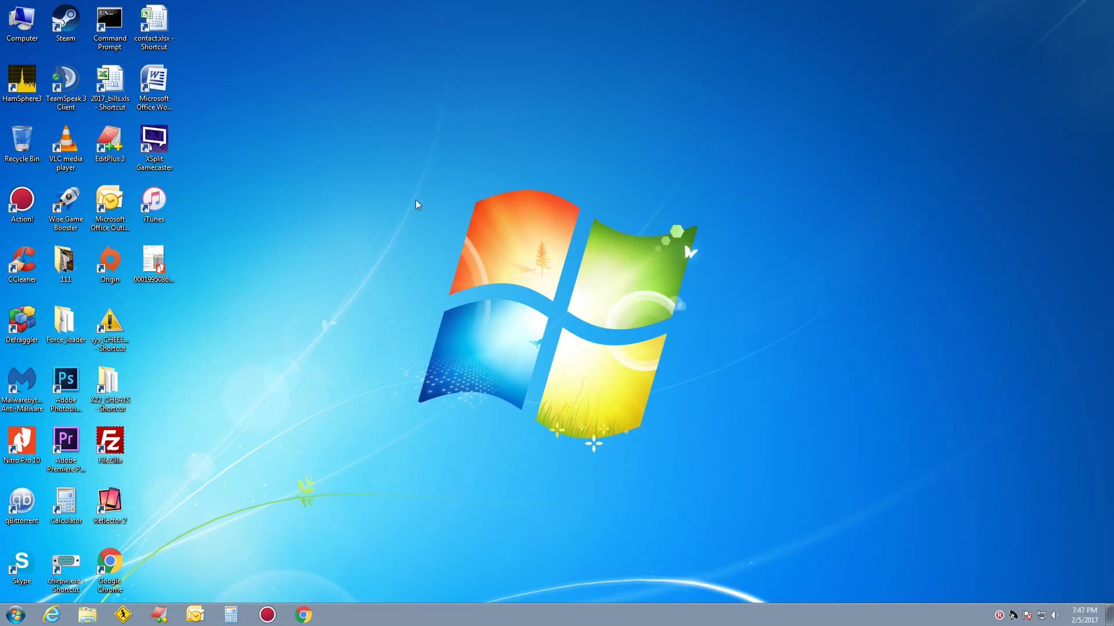
Open Storage (D:) > CB_HAM_RADIO > Ham_Radio > Kenwood_TM_V71 and check the new dated CSV.
{"action": "key", "text": "Home"}
{"action": "key", "text": "Return"}
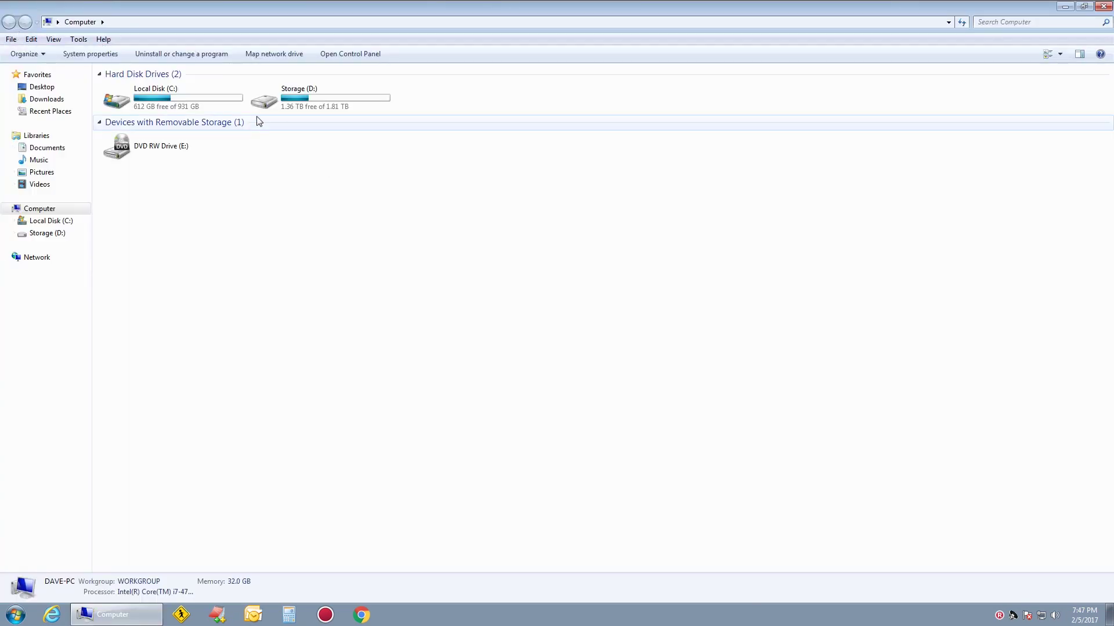
{"action": "double_click", "coordinate": [290, 105]}
{"action": "double_click", "coordinate": [181, 162]}
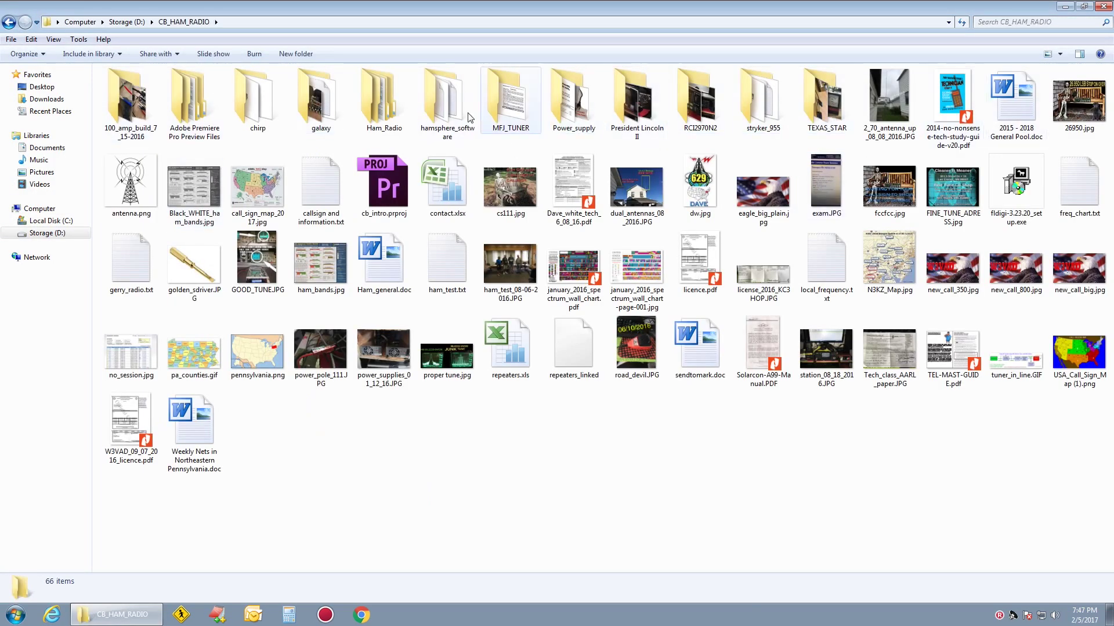
{"action": "double_click", "coordinate": [382, 102]}
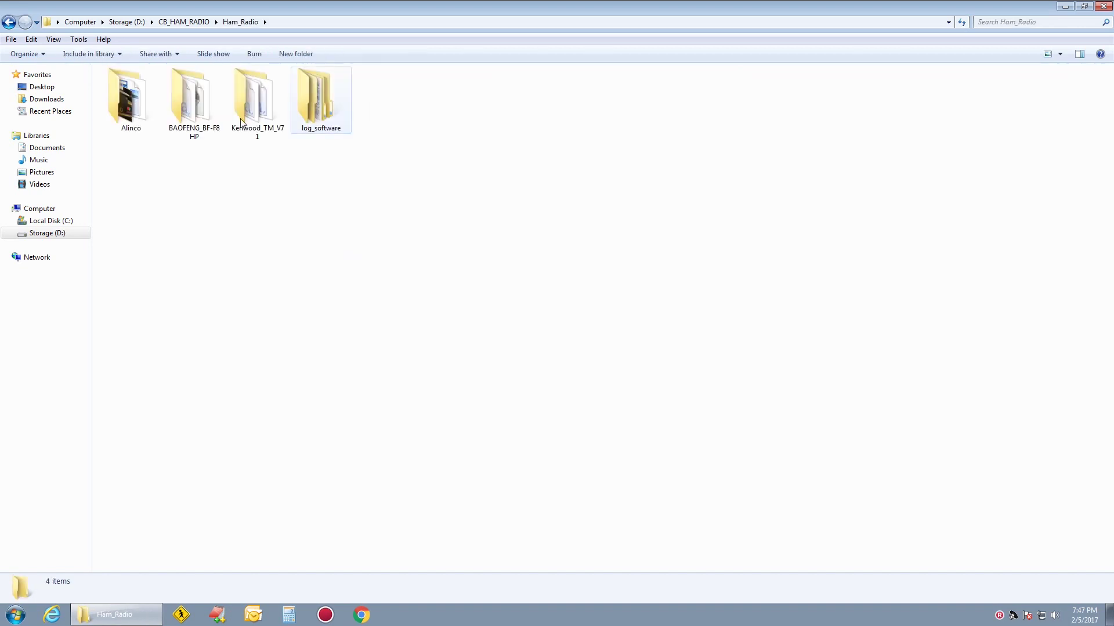
{"action": "double_click", "coordinate": [241, 122]}
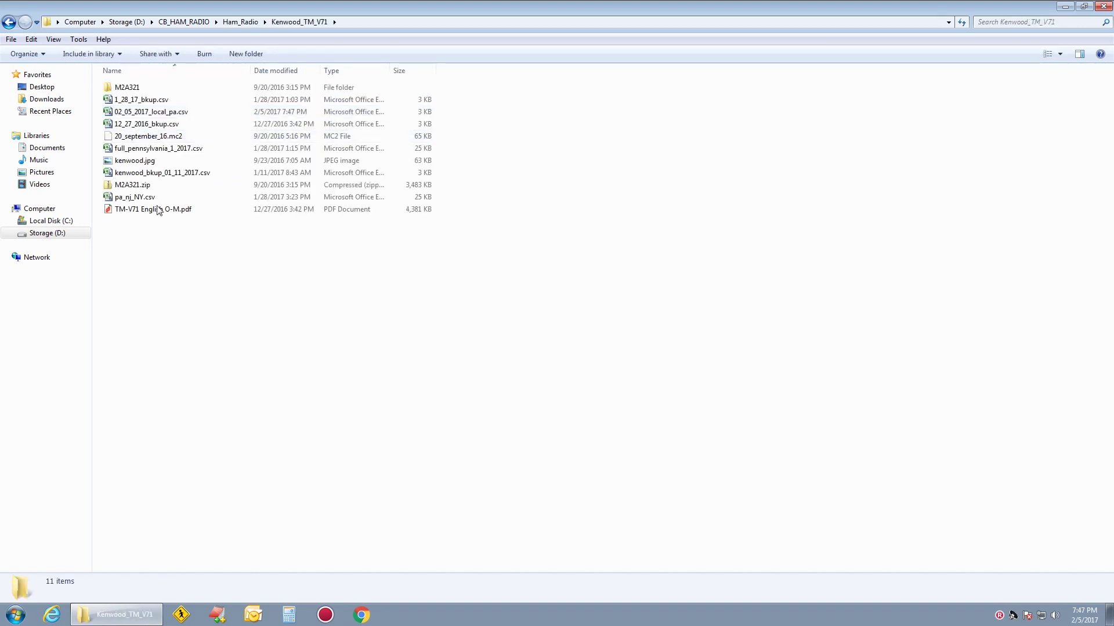
{"action": "left_click", "coordinate": [154, 113]}
Delete the old backups 1_28_17_bkup.csv and kenwood_bkup_01_11_2017.csv to the Recycle Bin.
{"action": "left_click", "coordinate": [156, 99]}
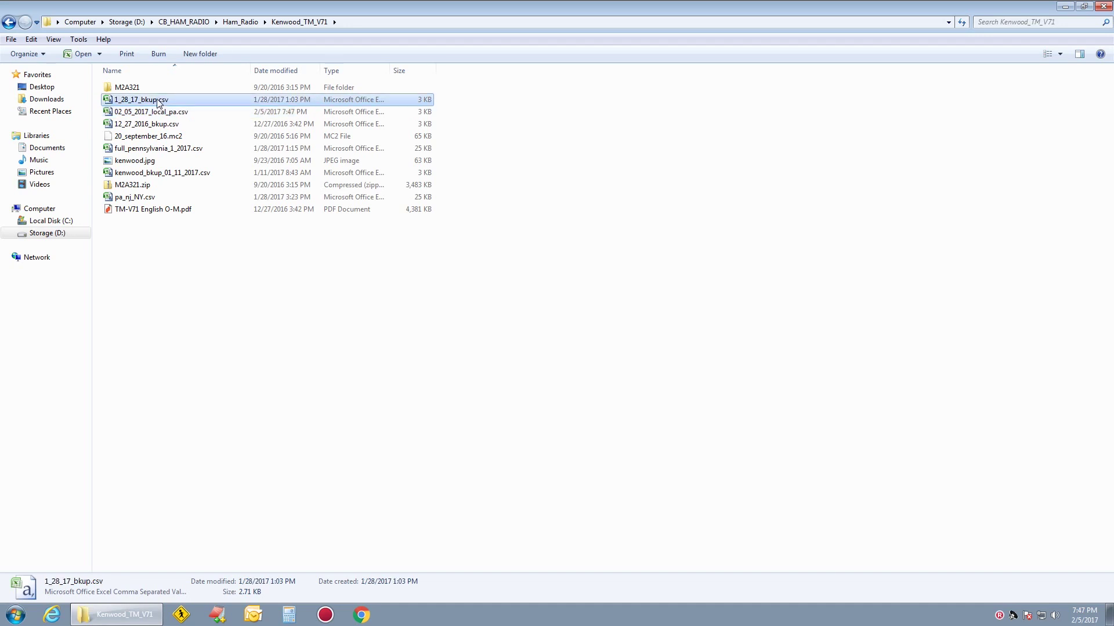
{"action": "right_click", "coordinate": [157, 99]}
{"action": "left_click", "coordinate": [174, 278]}
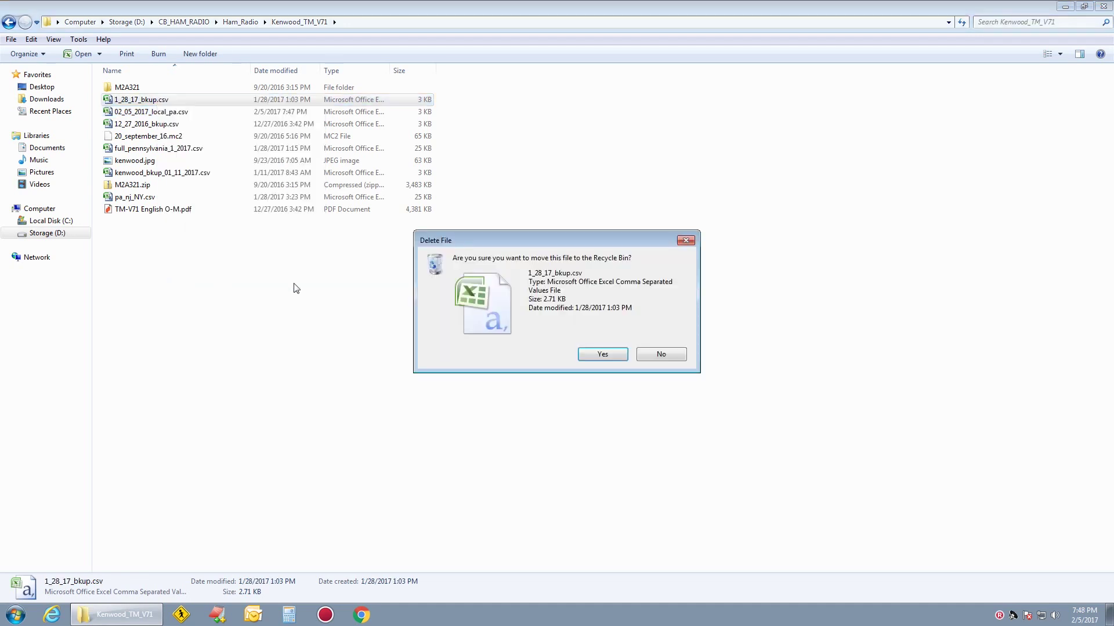
{"action": "left_click", "coordinate": [591, 354]}
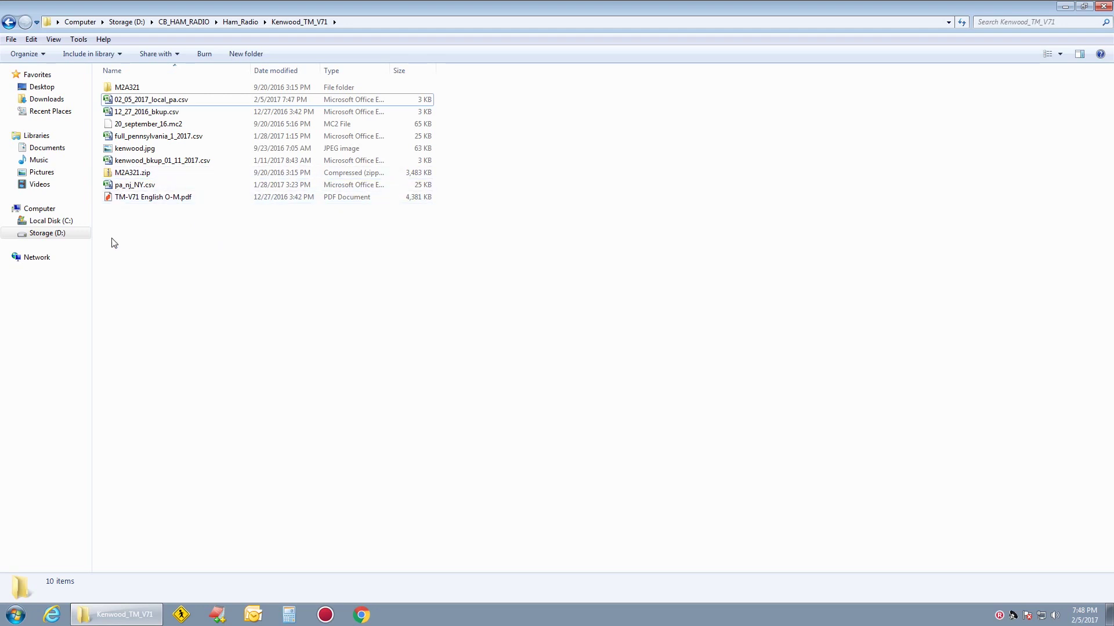
{"action": "left_click", "coordinate": [190, 162]}
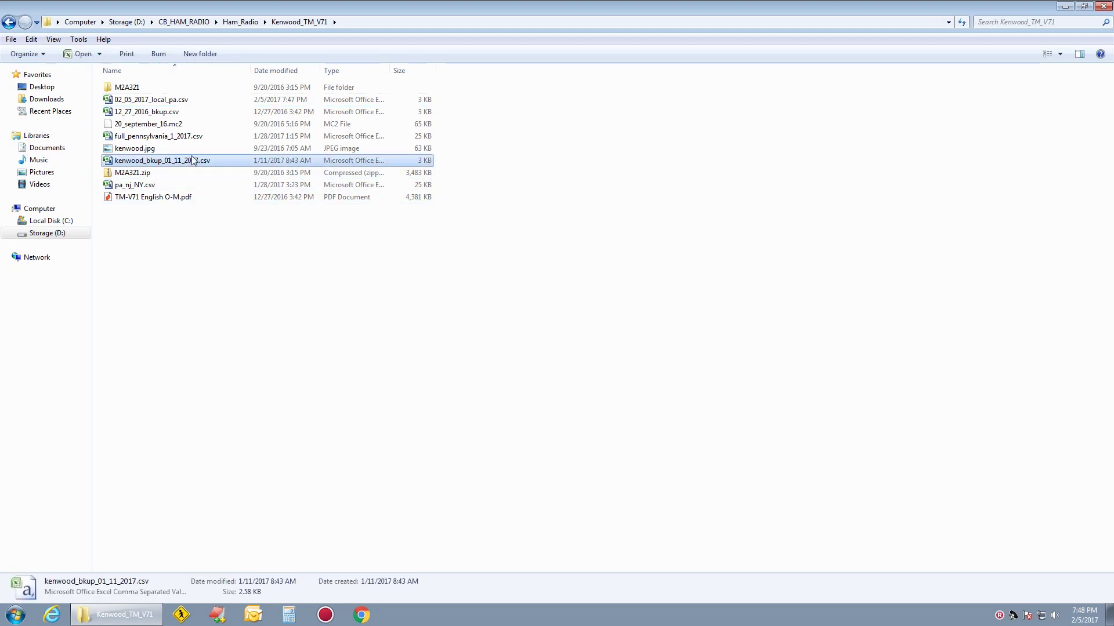
{"action": "right_click", "coordinate": [193, 160]}
{"action": "left_click", "coordinate": [238, 340]}
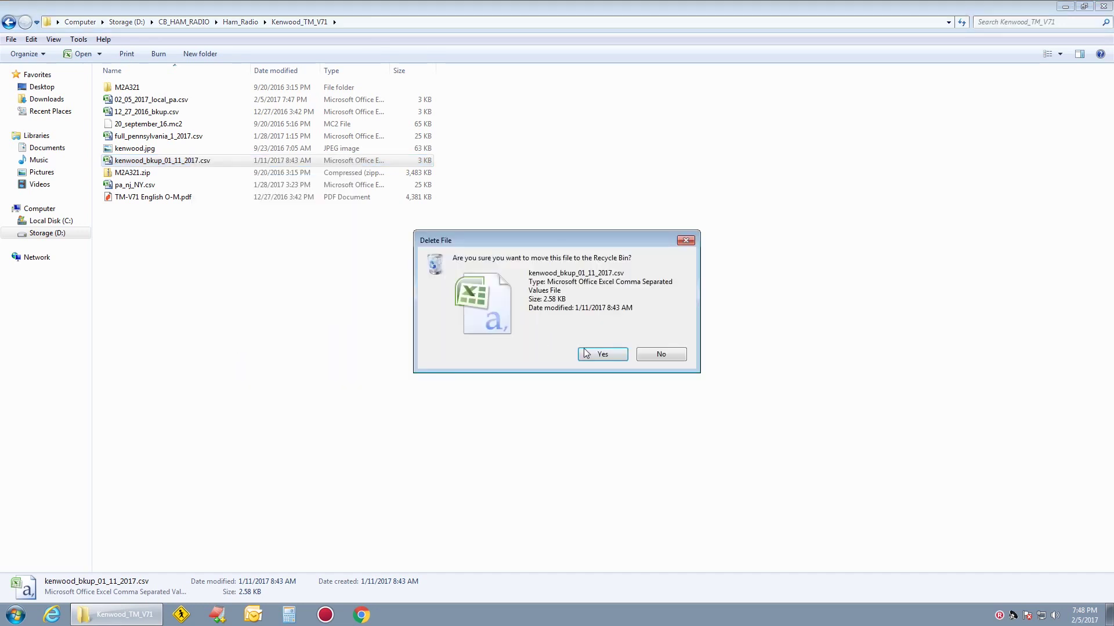
{"action": "left_click", "coordinate": [589, 356]}
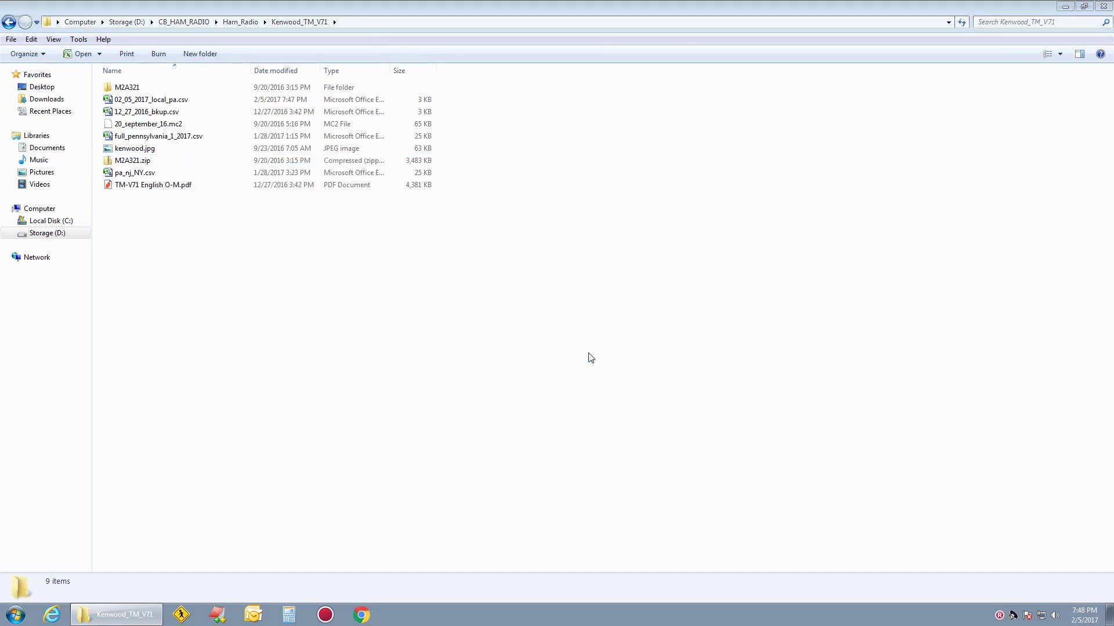
Confirm only 02_05_2017_local_pa.csv remains, then close the Explorer window.
{"action": "left_click", "coordinate": [166, 100]}
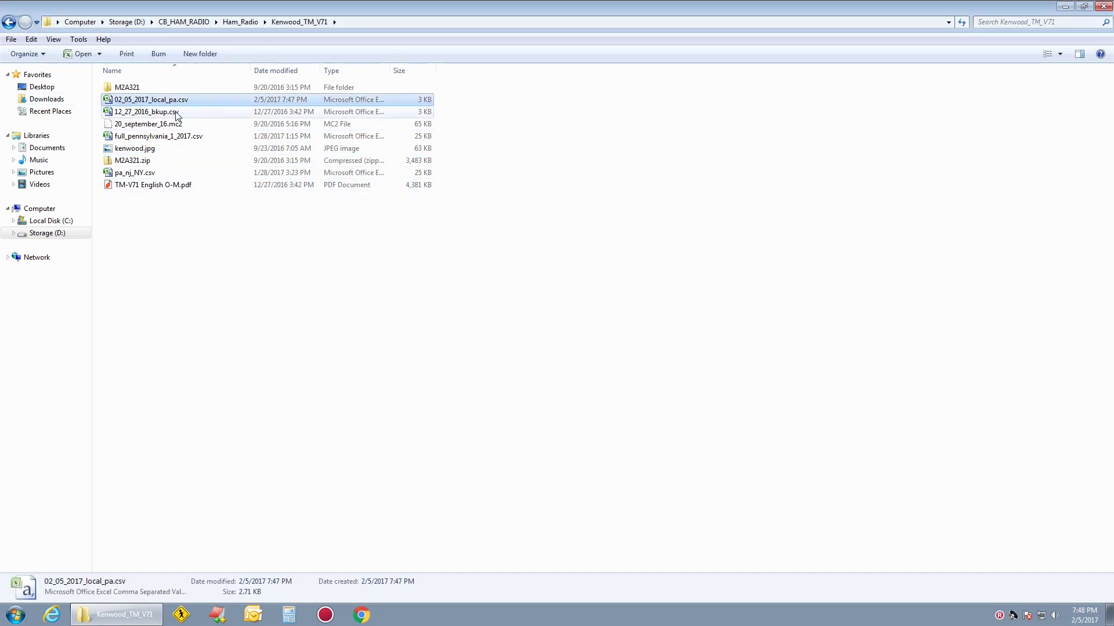
{"action": "left_click", "coordinate": [1104, 7]}
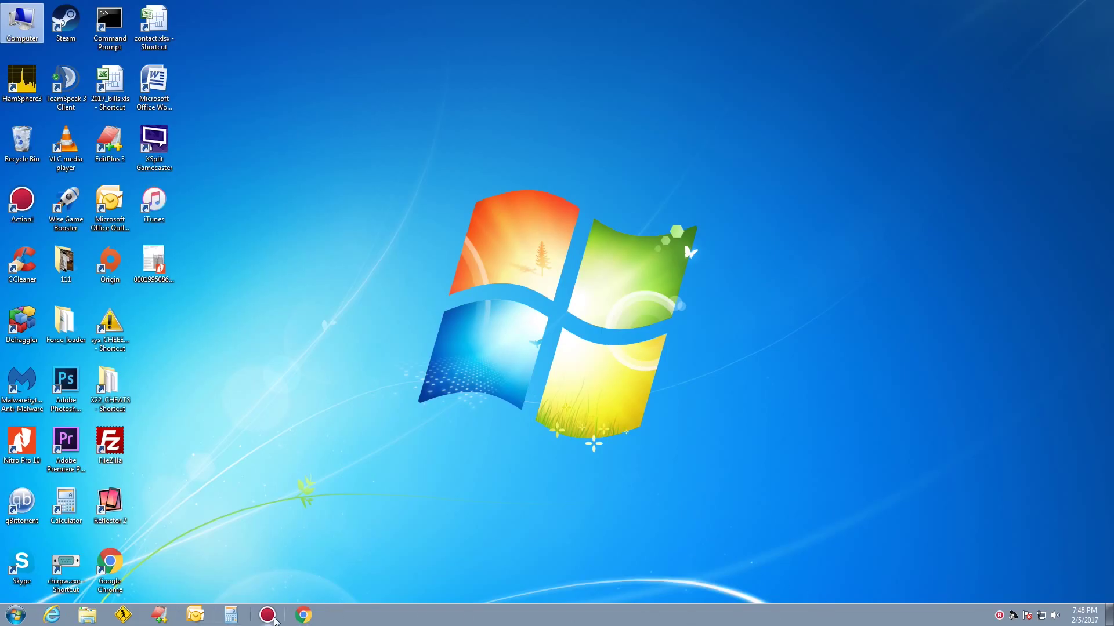
{"action": "left_click", "coordinate": [998, 616]}
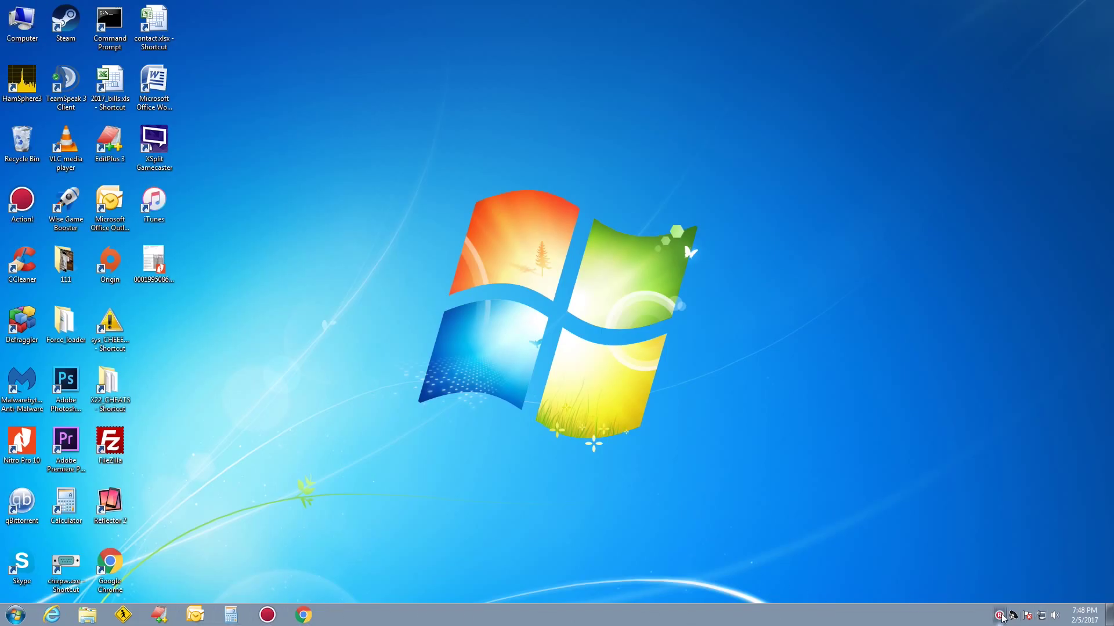